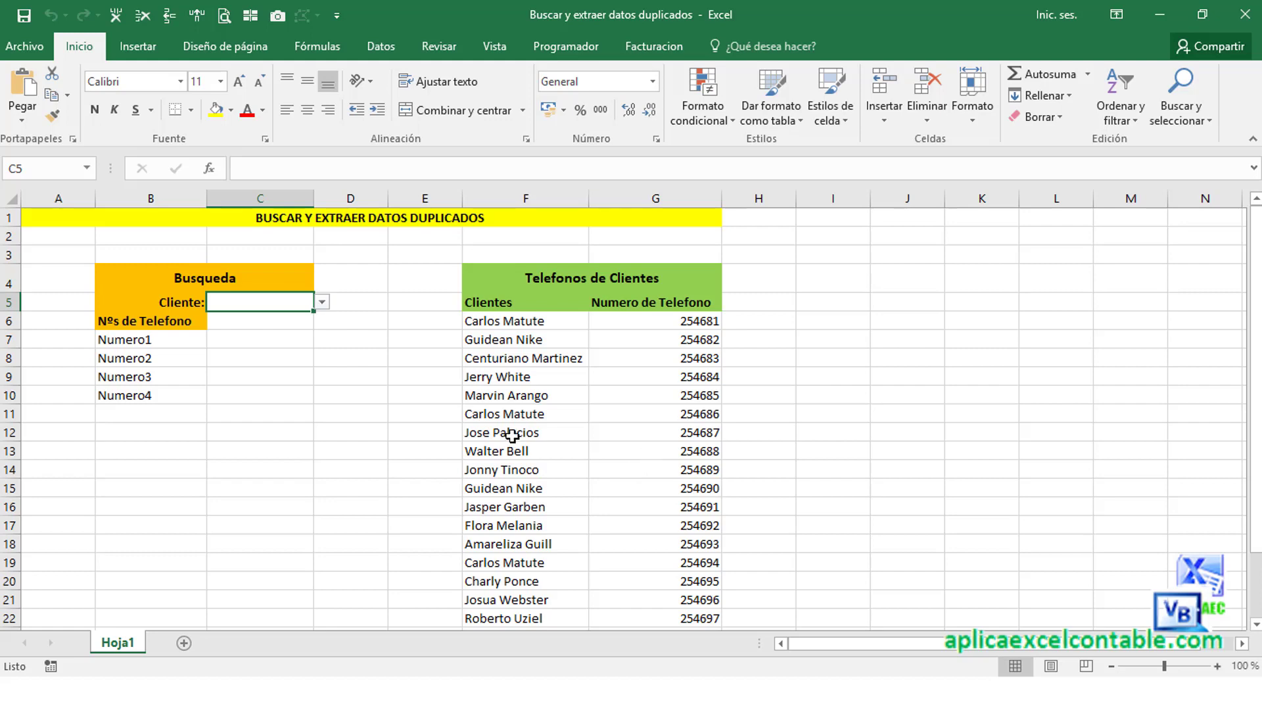
# - Point out the repeated client entries and their phone numbers in the table
pyautogui.click(646, 318)
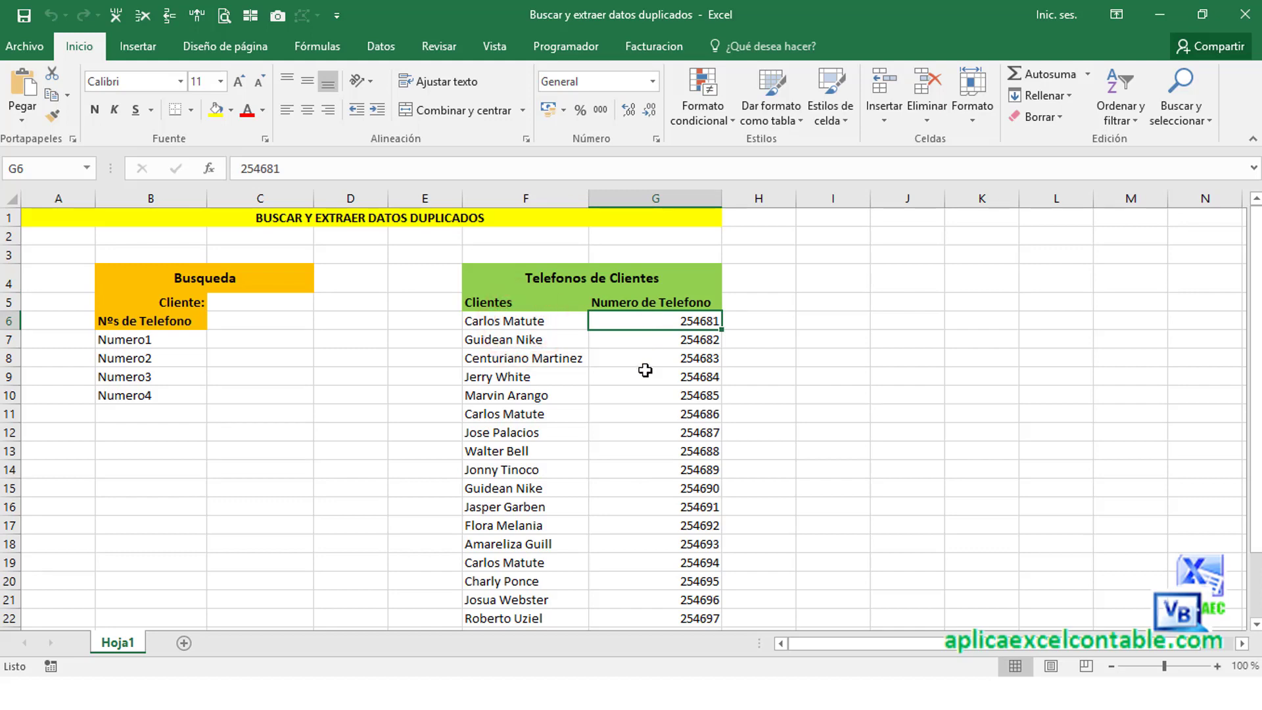
pyautogui.click(530, 415)
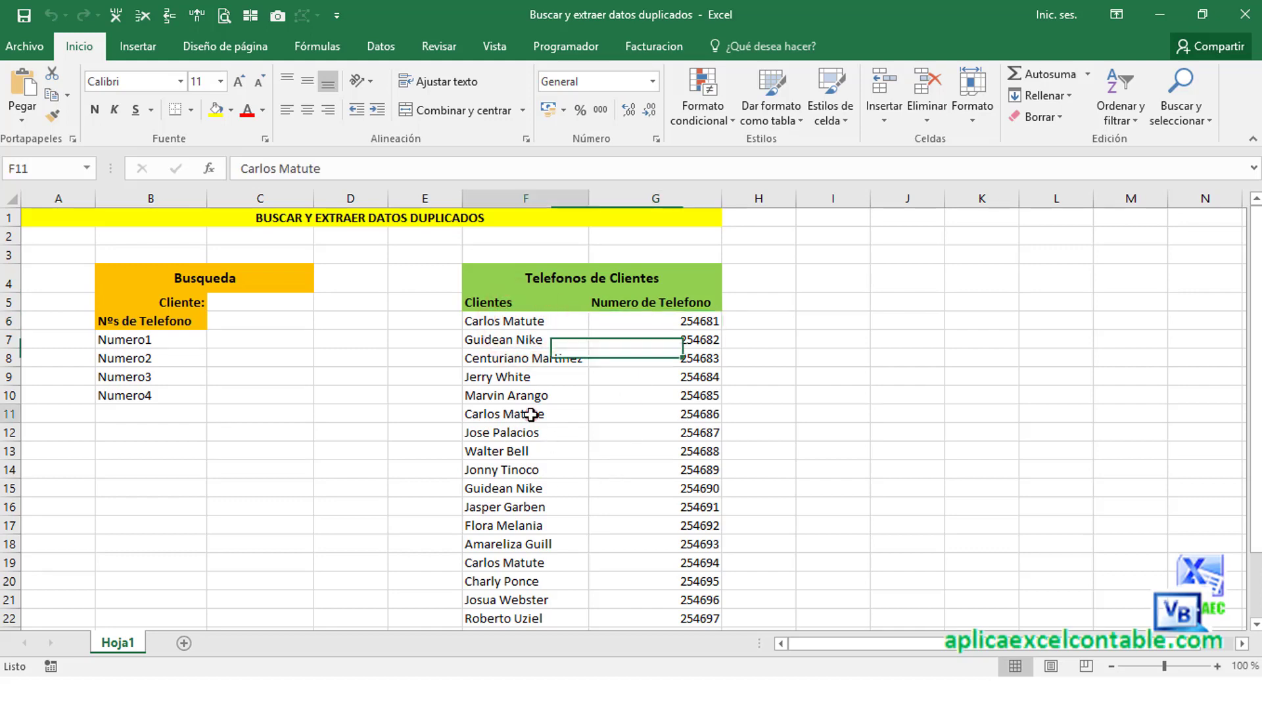
pyautogui.click(659, 417)
pyautogui.click(516, 562)
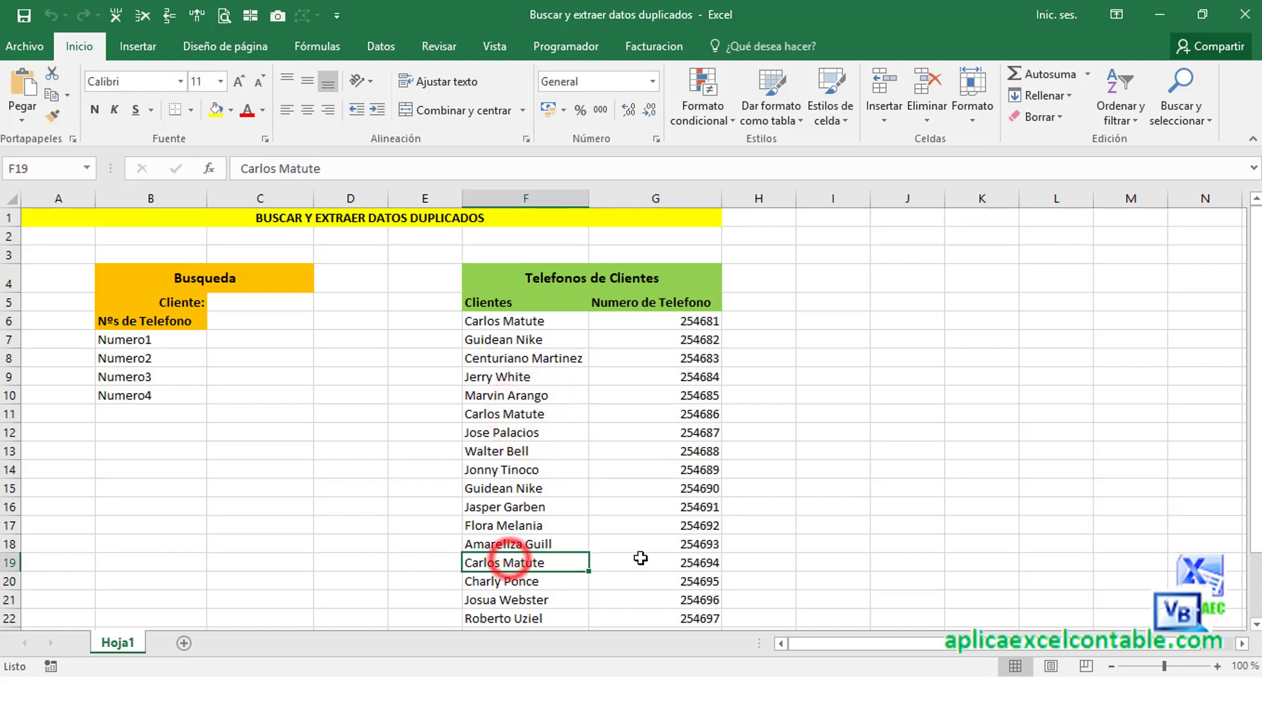
pyautogui.click(647, 558)
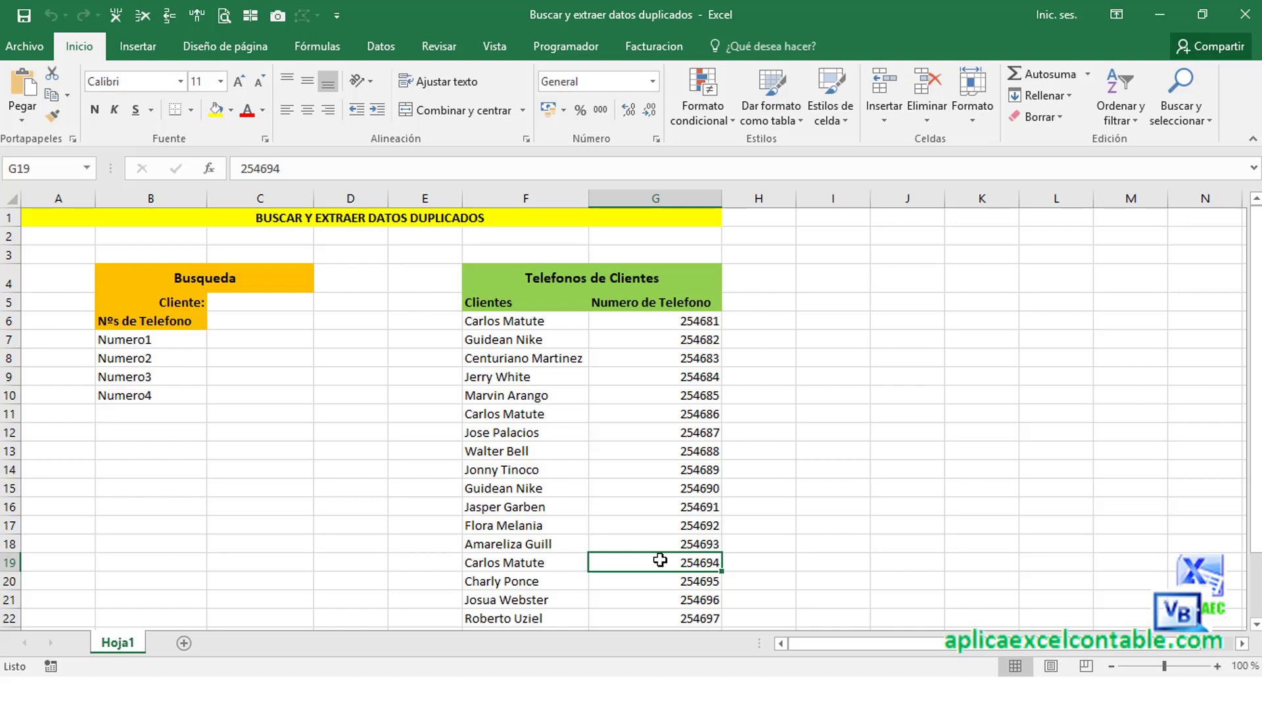
# - Insert a blank column before Numero de Telefono and head it Clientes1
pyautogui.click(629, 297)
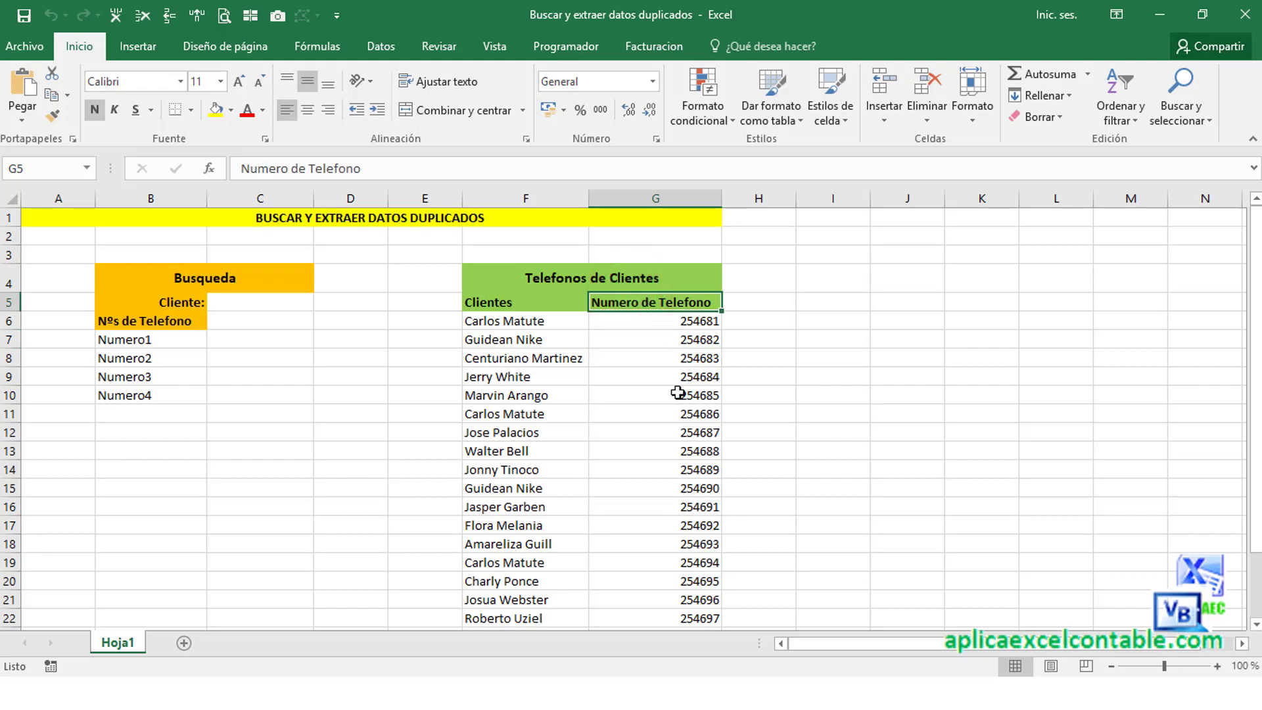
pyautogui.click(651, 319)
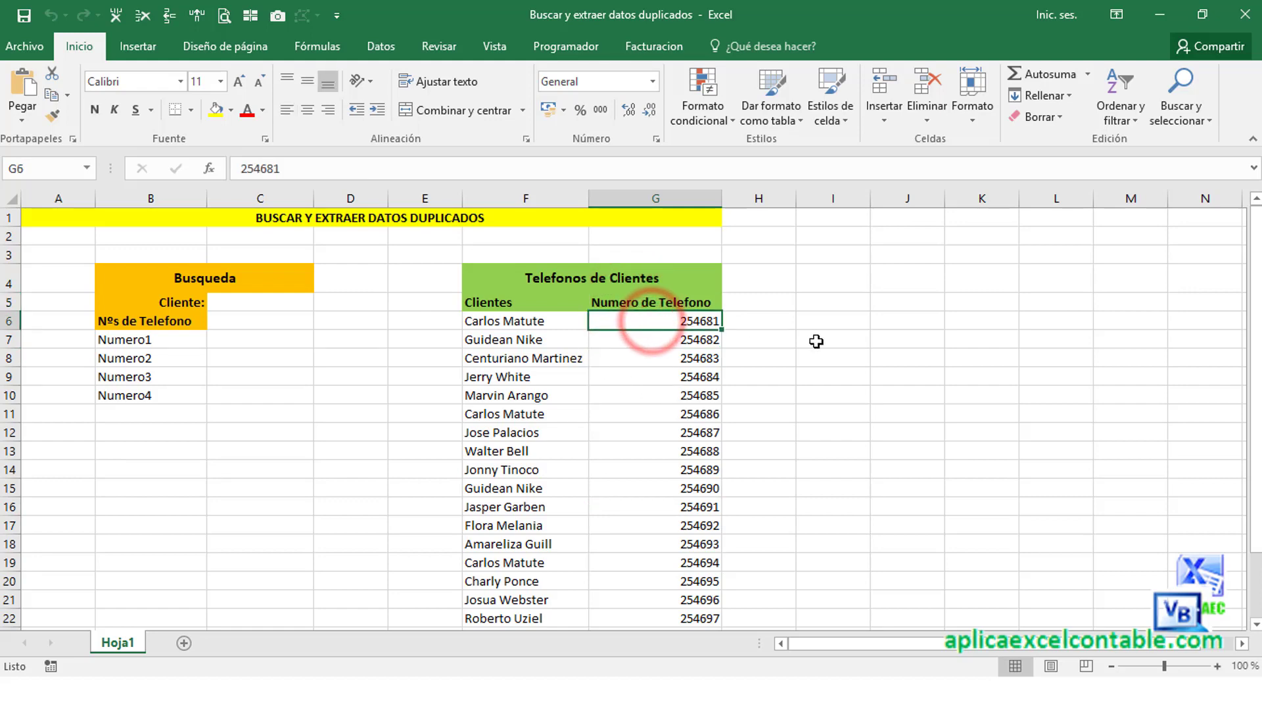
pyautogui.click(884, 120)
pyautogui.click(937, 187)
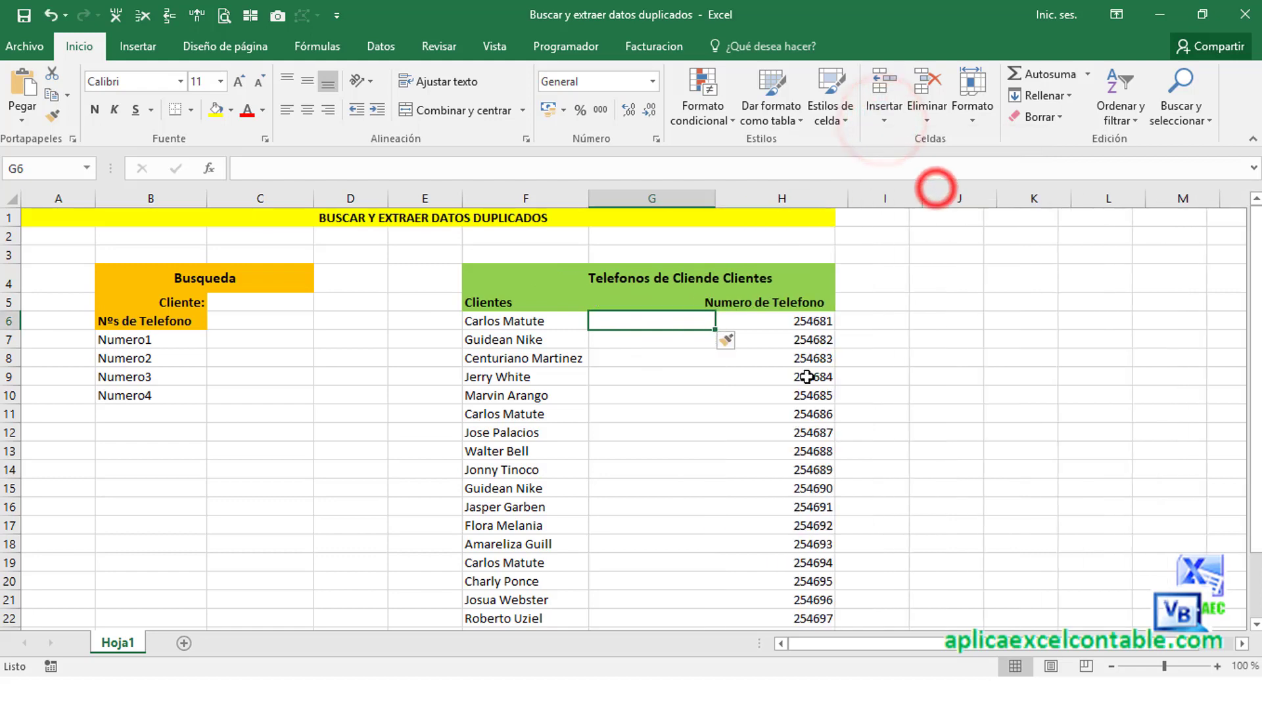
pyautogui.click(642, 301)
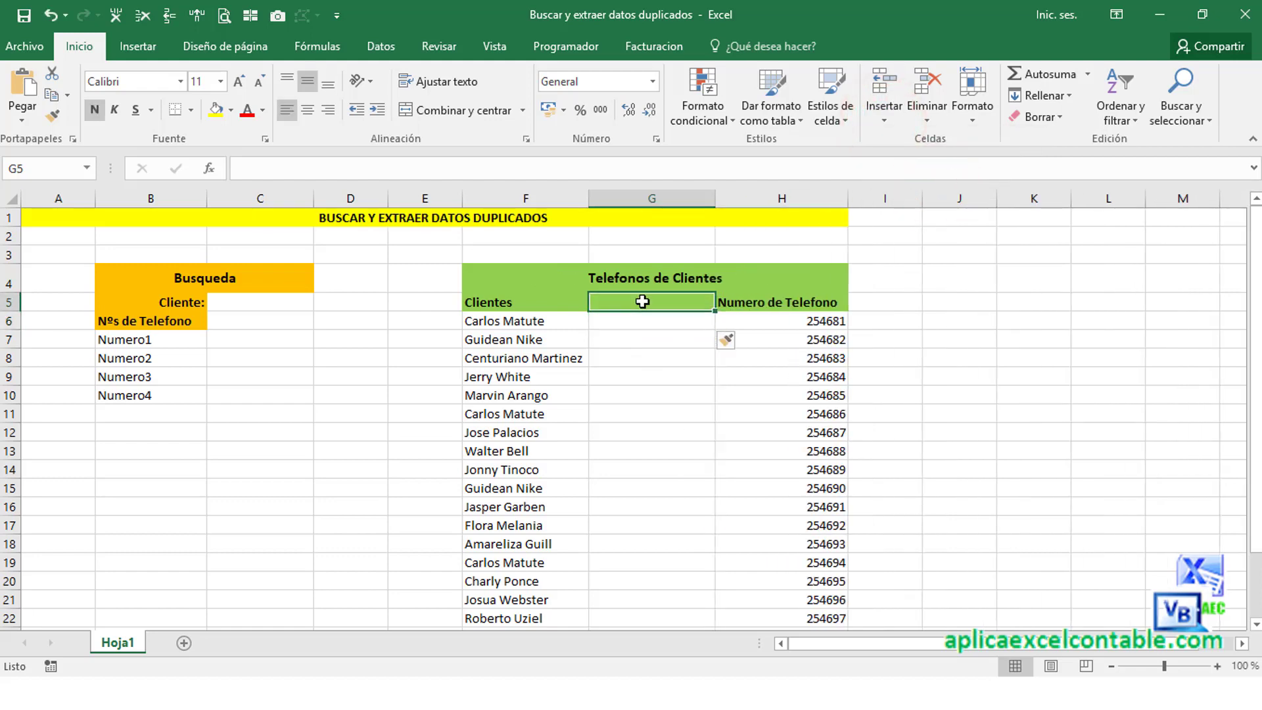
pyautogui.write('Clientes')
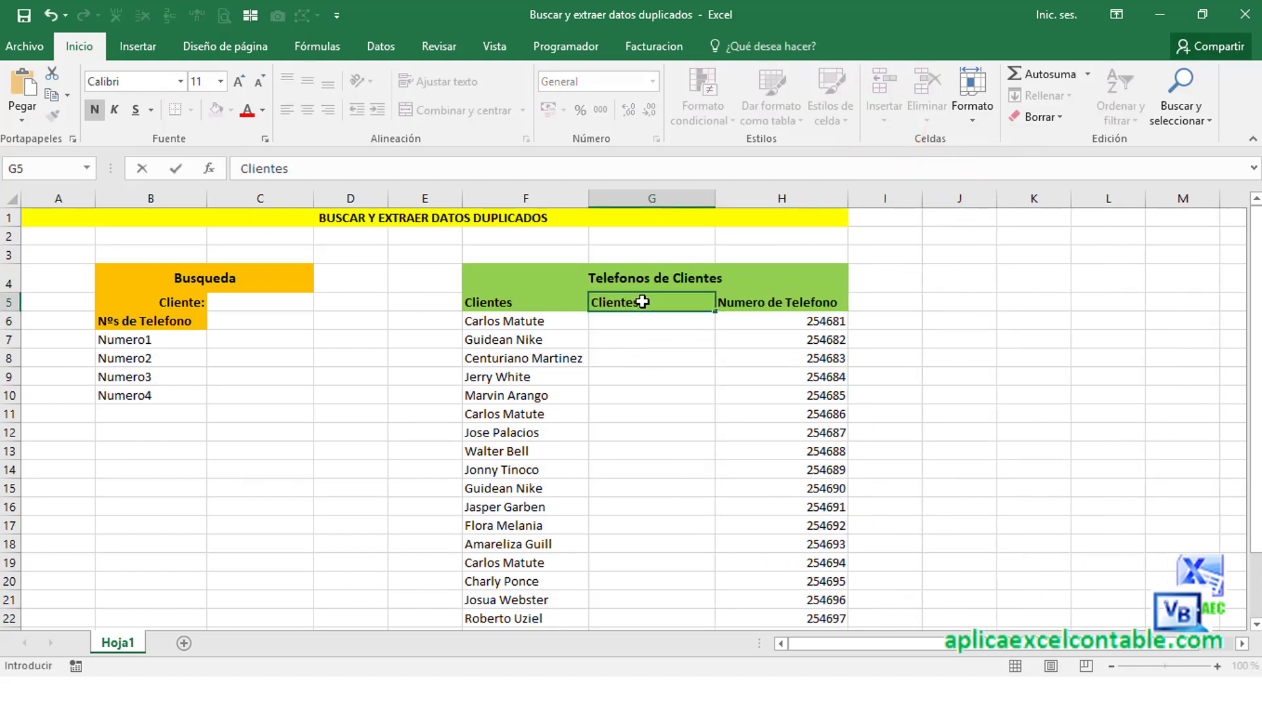
pyautogui.write('1')
pyautogui.press('Return')
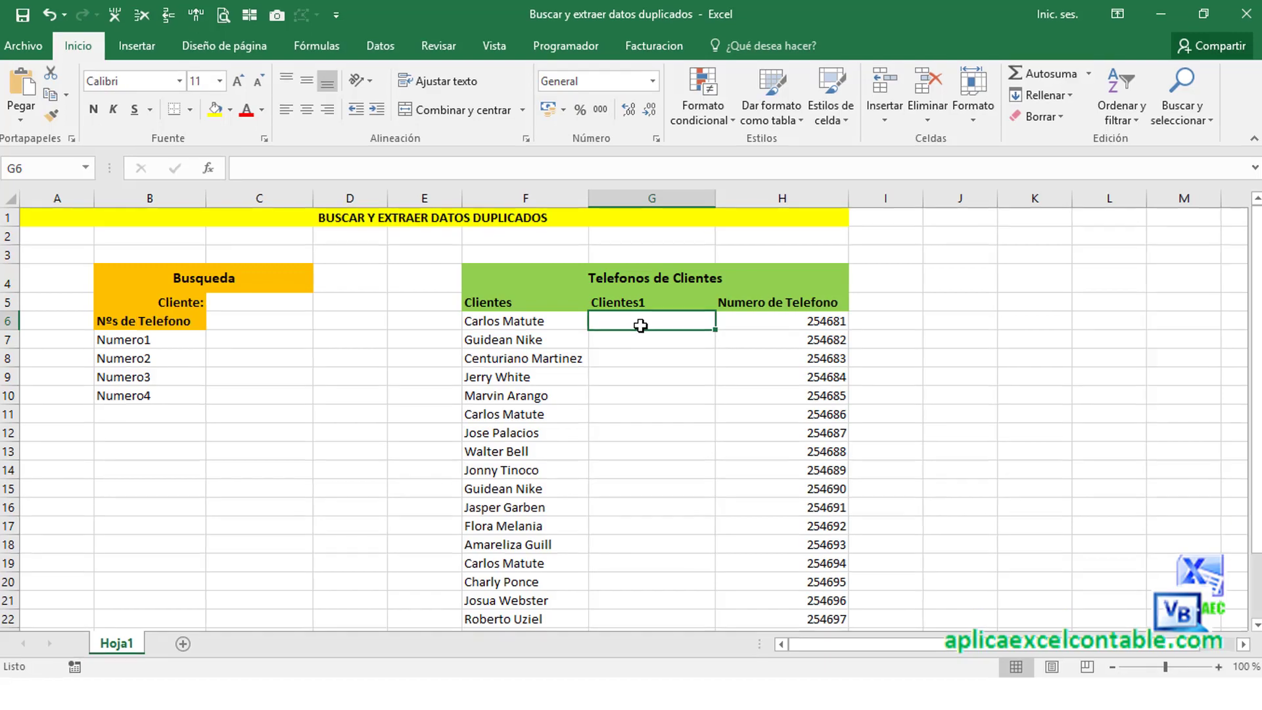
# - Enter =F6&CONTAR.SI(F6:F26;F6) in G6 so it shows the client name with its count
pyautogui.write('=F6')
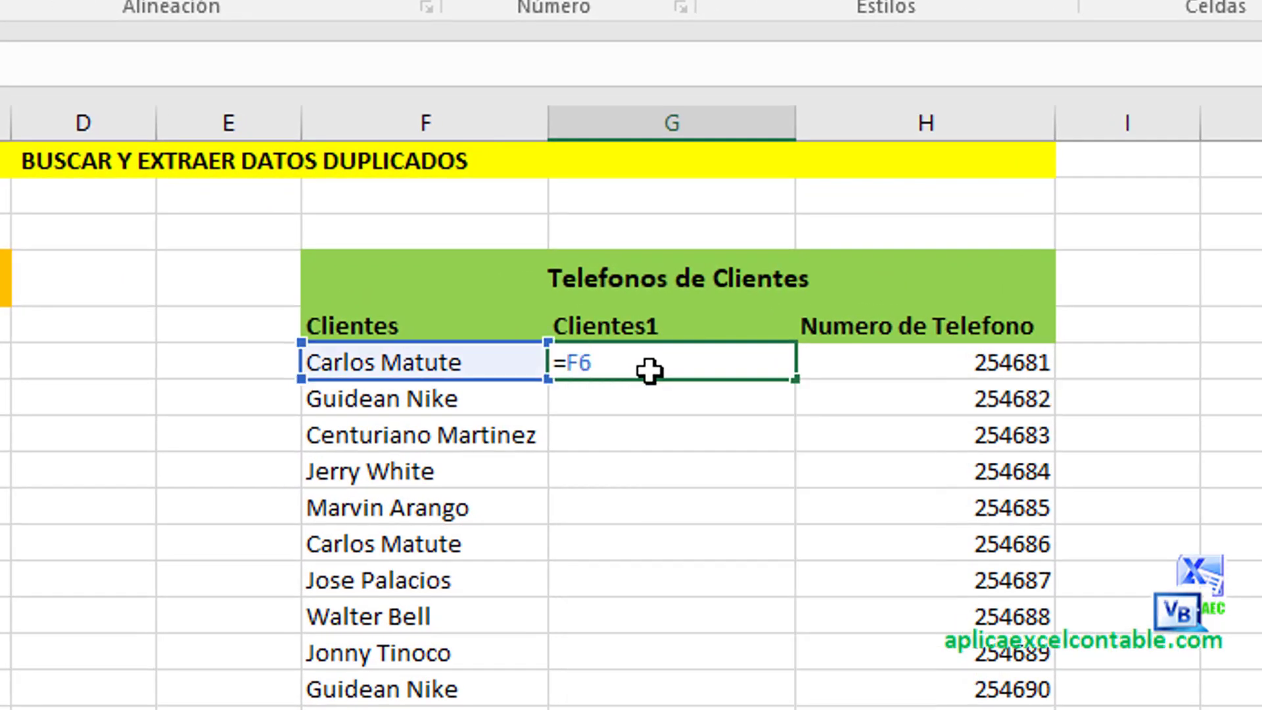
pyautogui.write('&')
pyautogui.write('CONTAR.SI')
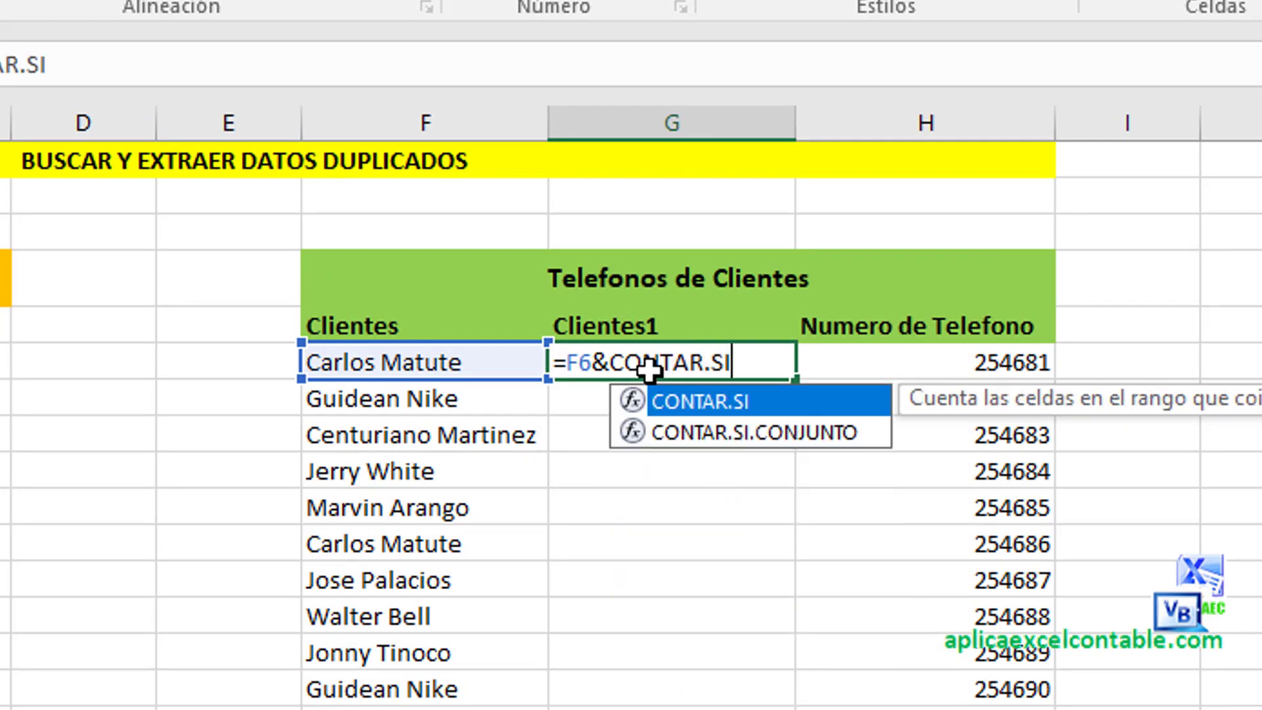
pyautogui.write('(')
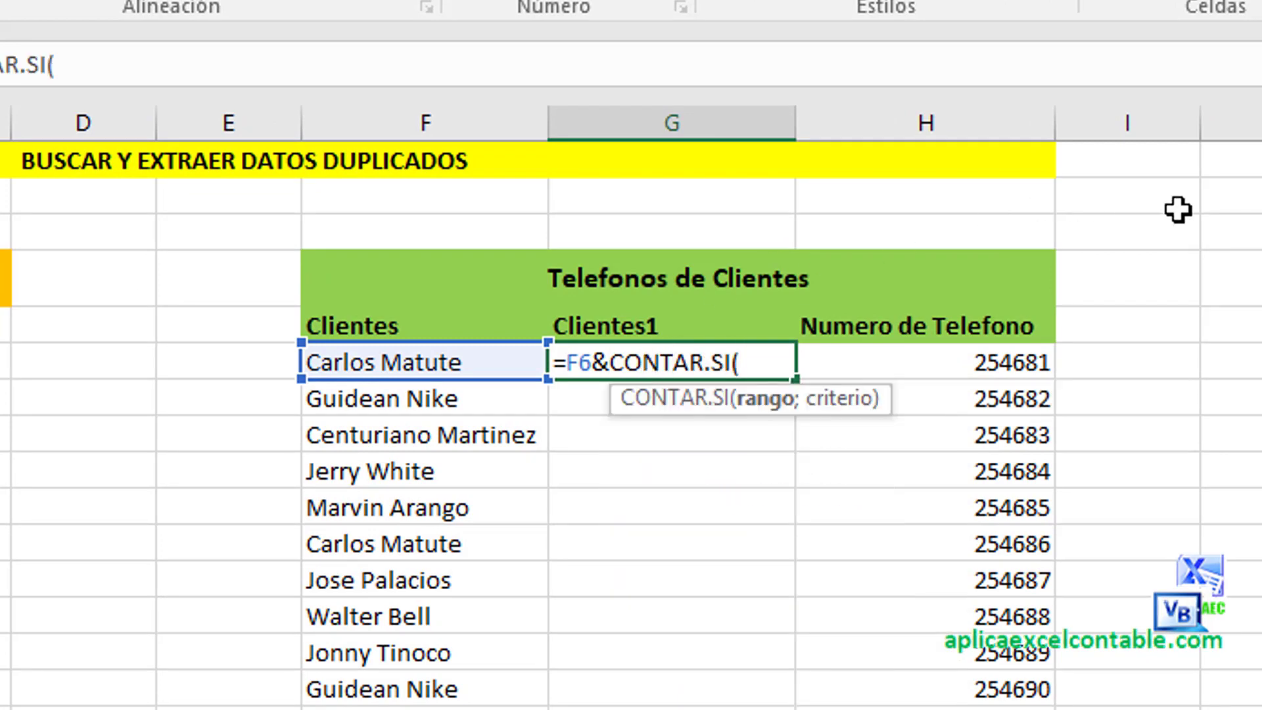
pyautogui.write('F6:F26')
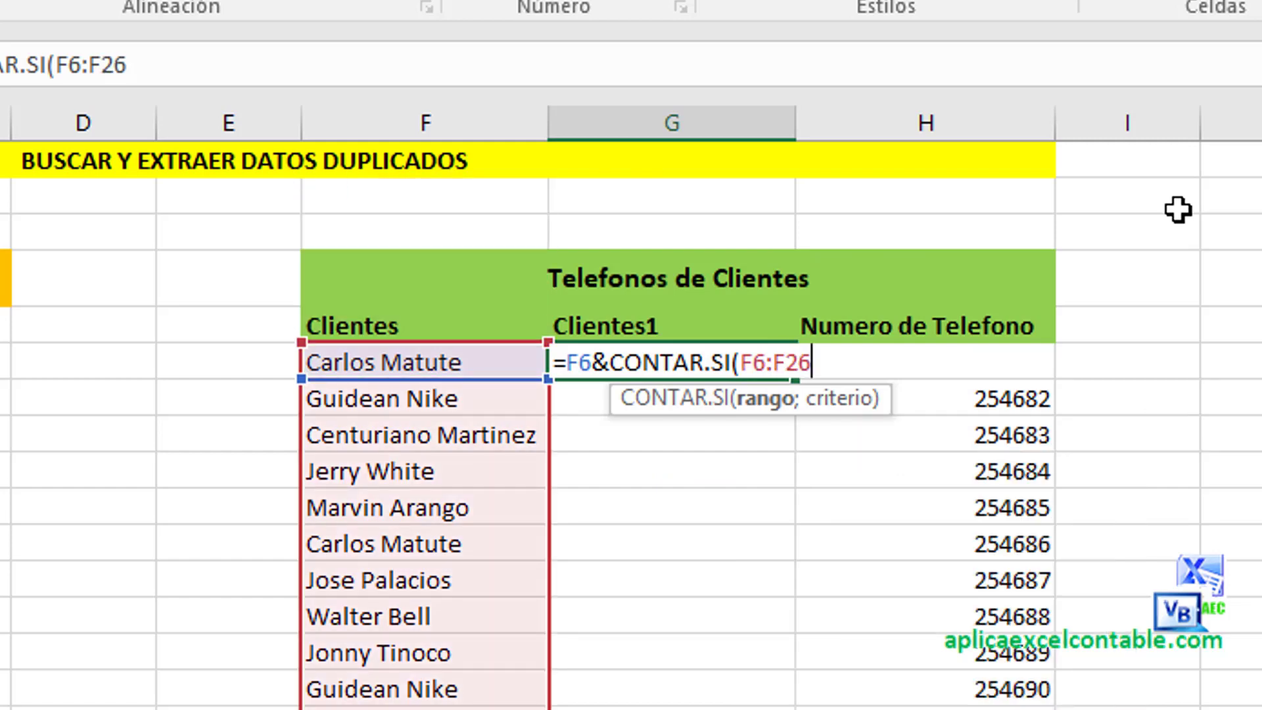
pyautogui.write(';')
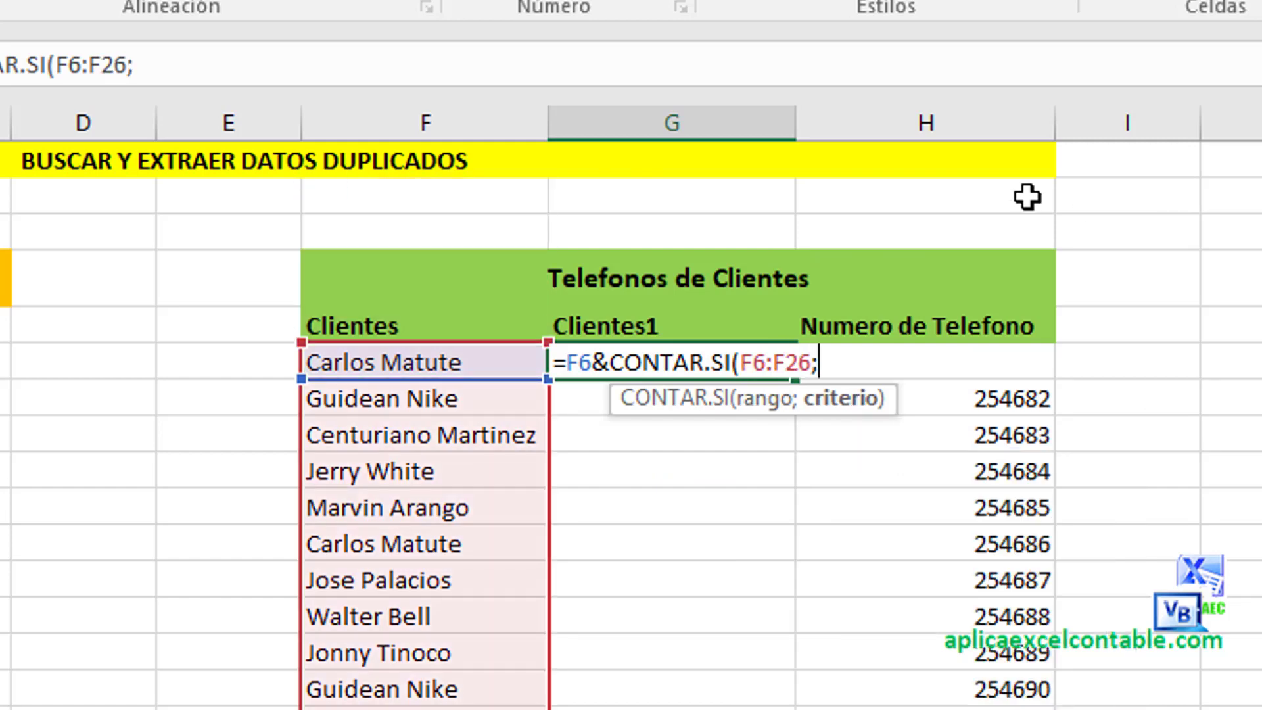
pyautogui.write('F6')
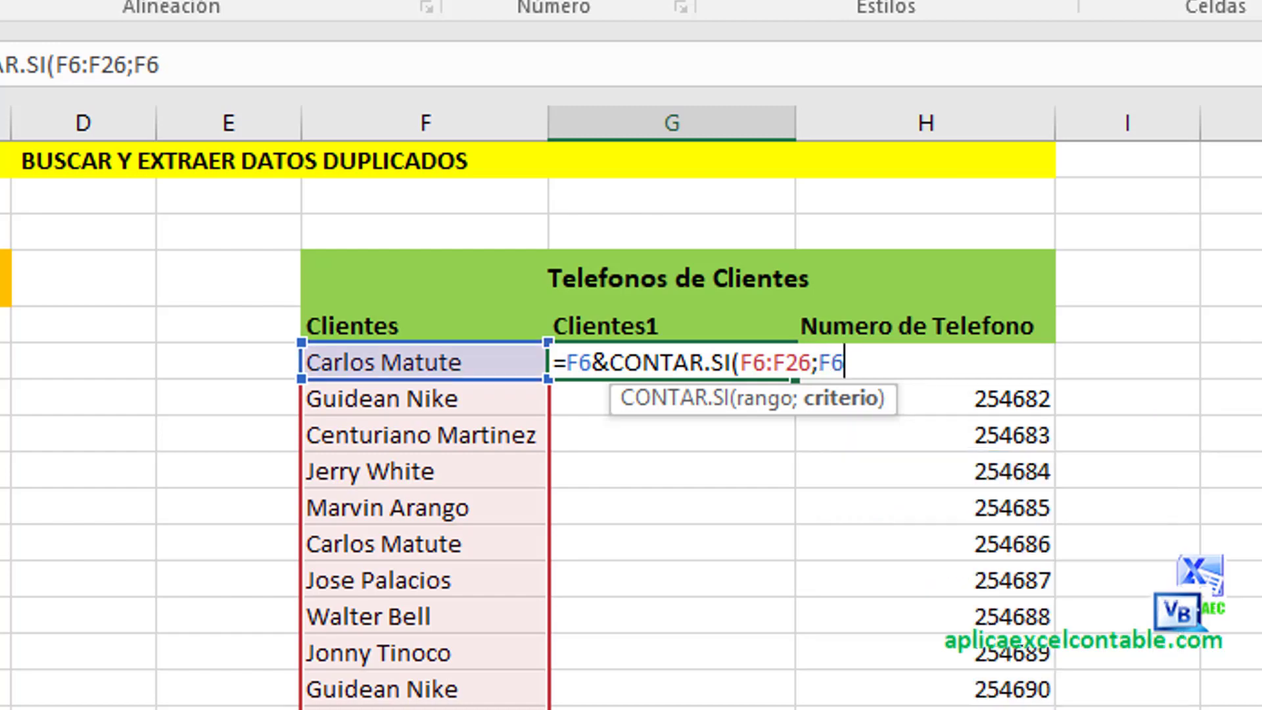
pyautogui.write(')')
pyautogui.press('Return')
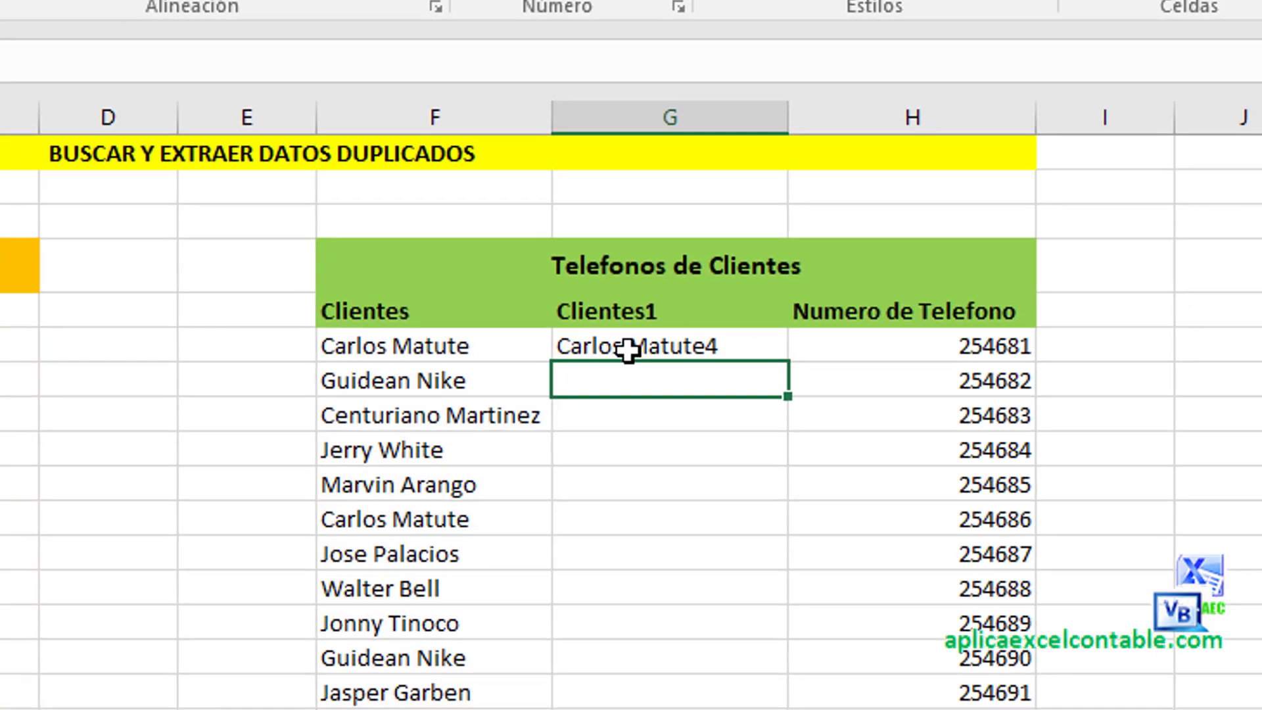
pyautogui.click(626, 362)
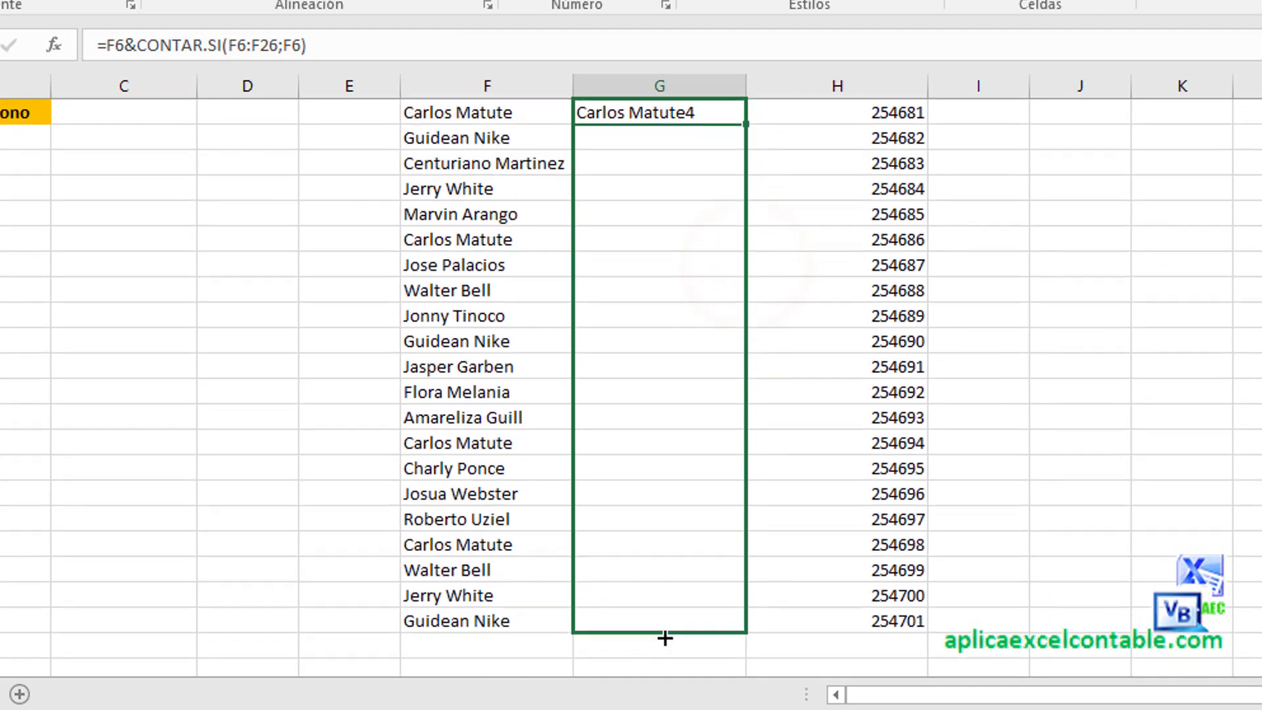
# - Fill the G6 formula down to G26 and check the numbered labels in rows 23 and 19
pyautogui.moveTo(746, 265); pyautogui.dragTo(704, 621)
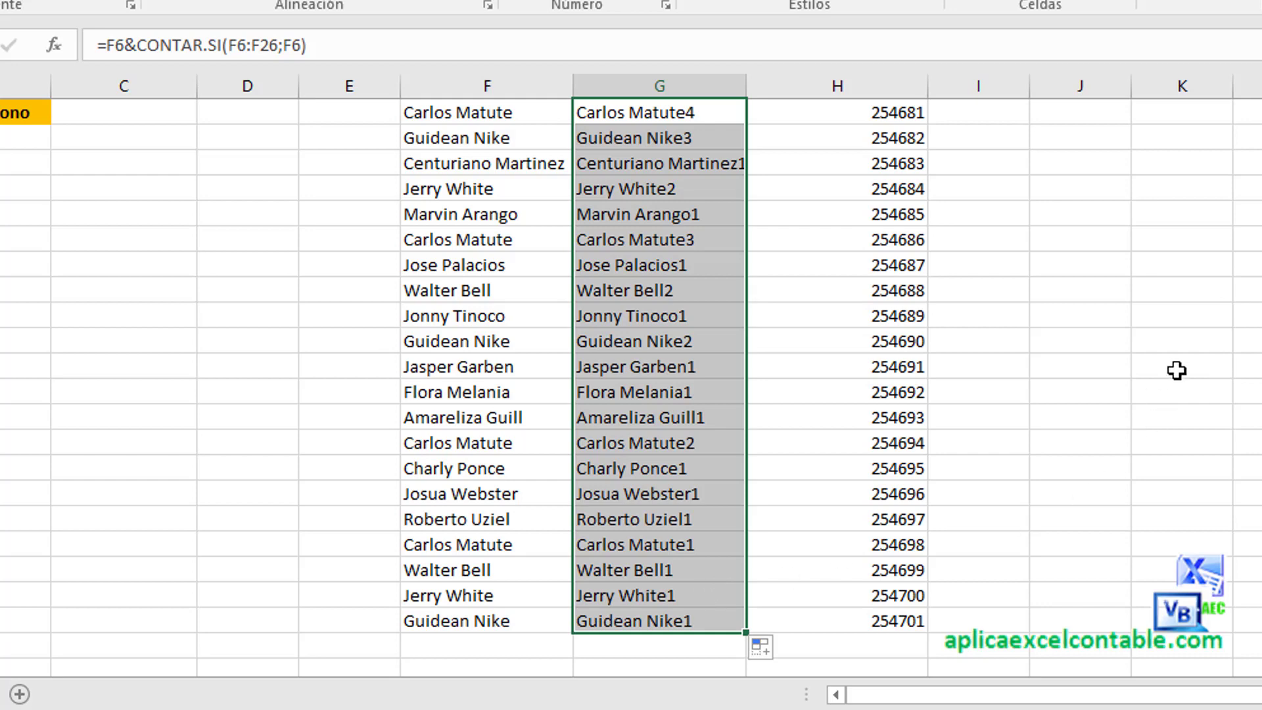
pyautogui.click(660, 545)
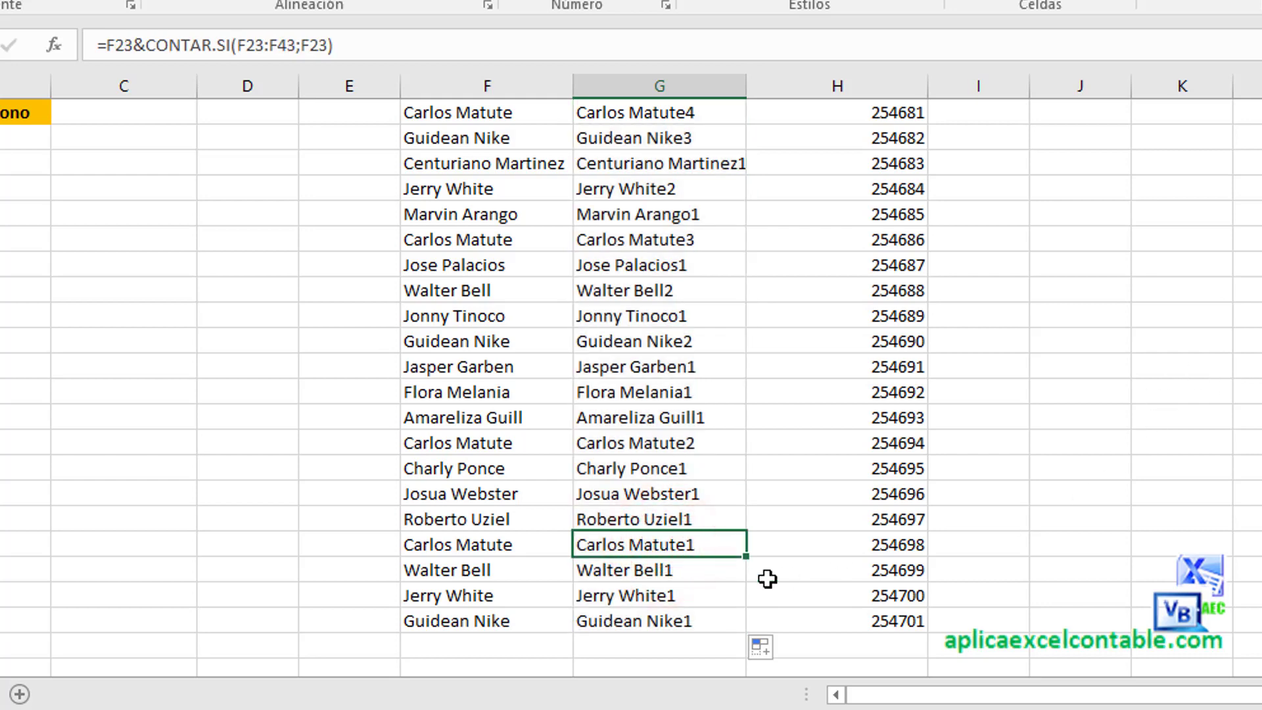
pyautogui.click(643, 444)
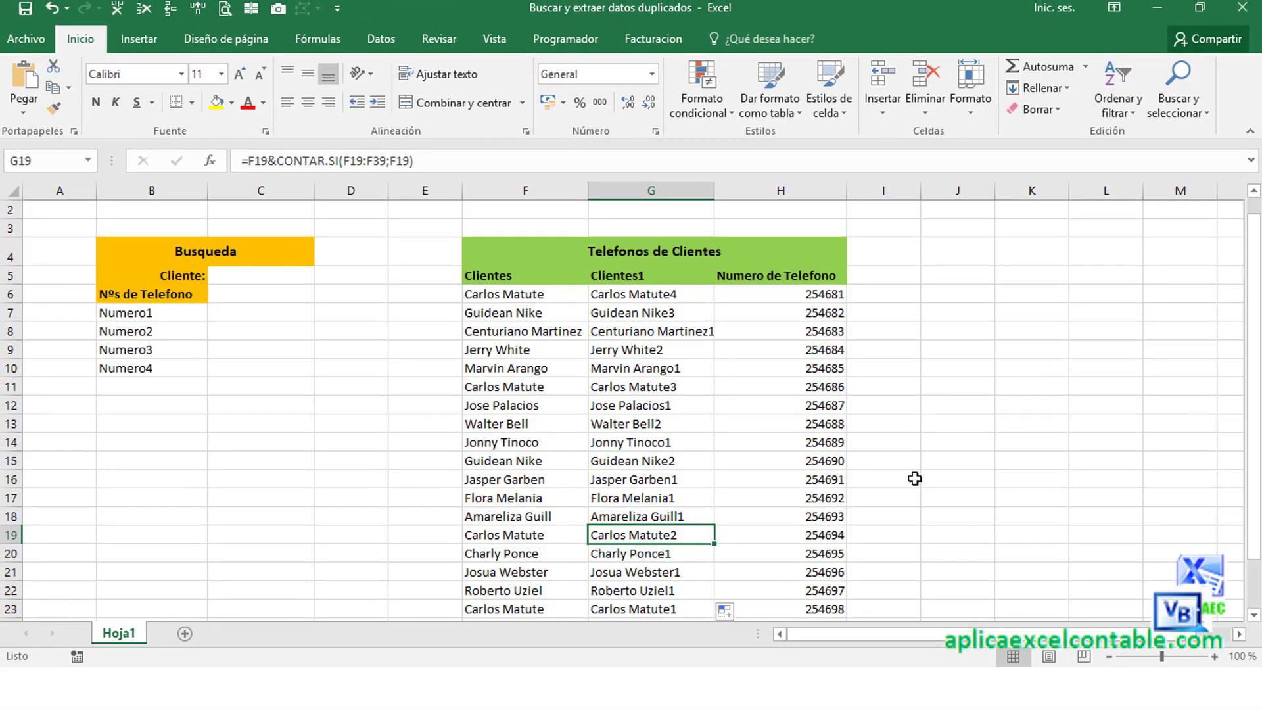
# - Start the C7 formula with the condition =SI($C$5<>"";
pyautogui.click(184, 252)
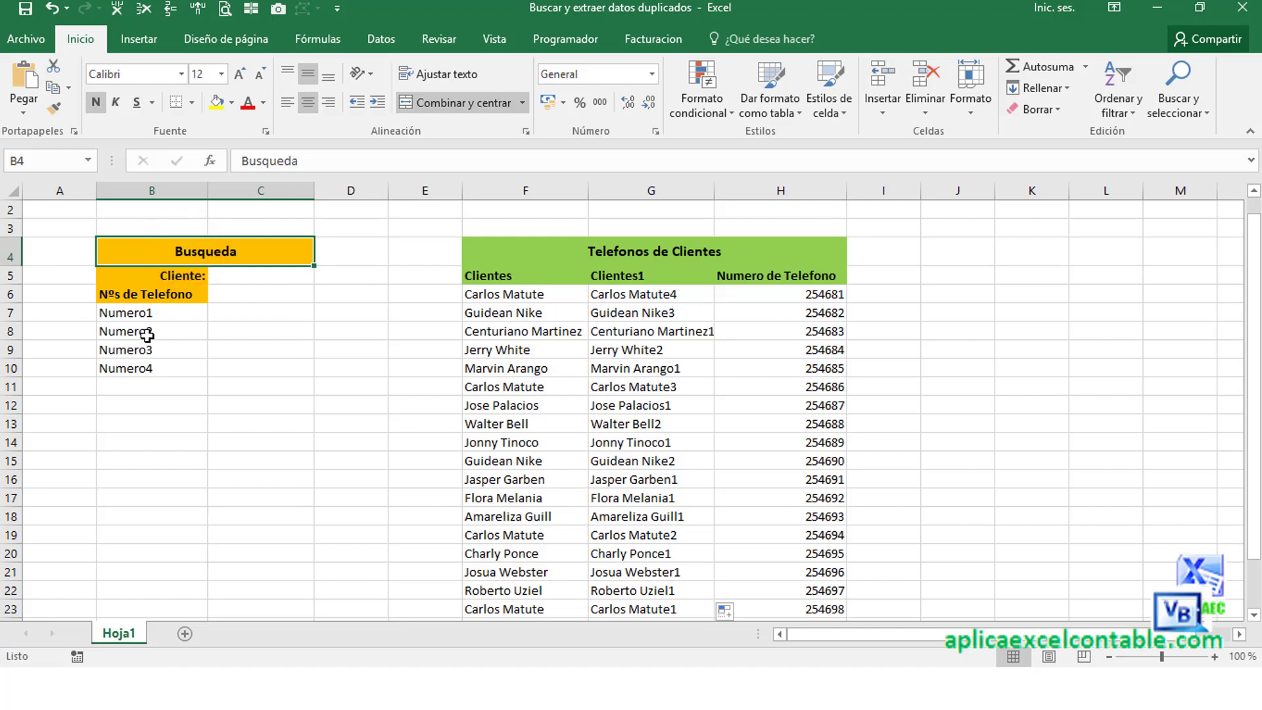
pyautogui.click(263, 313)
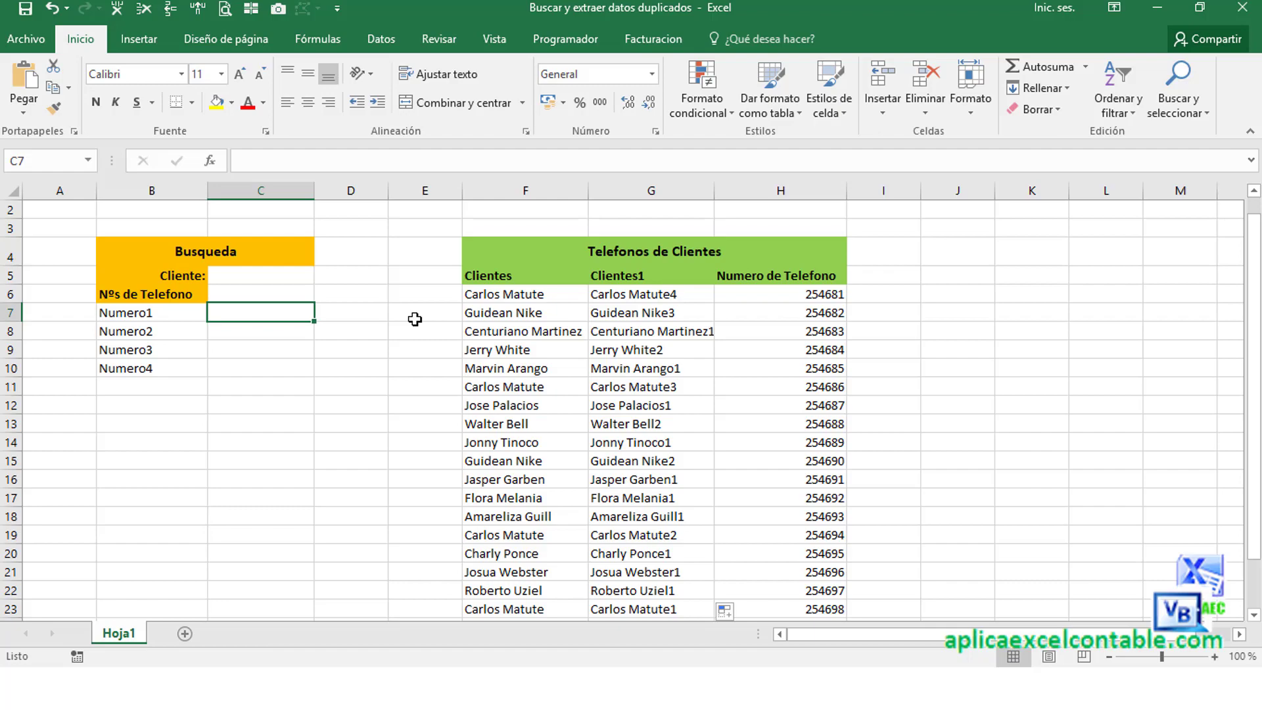
pyautogui.write('=')
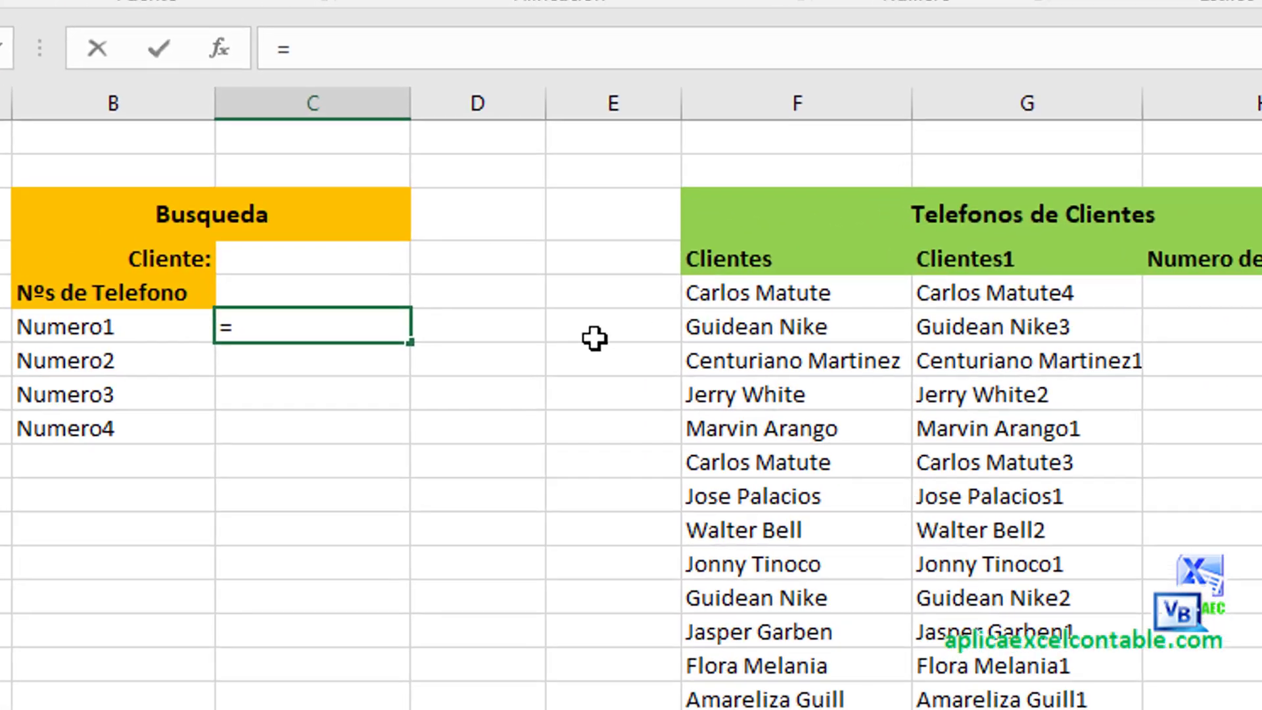
pyautogui.write('SI(')
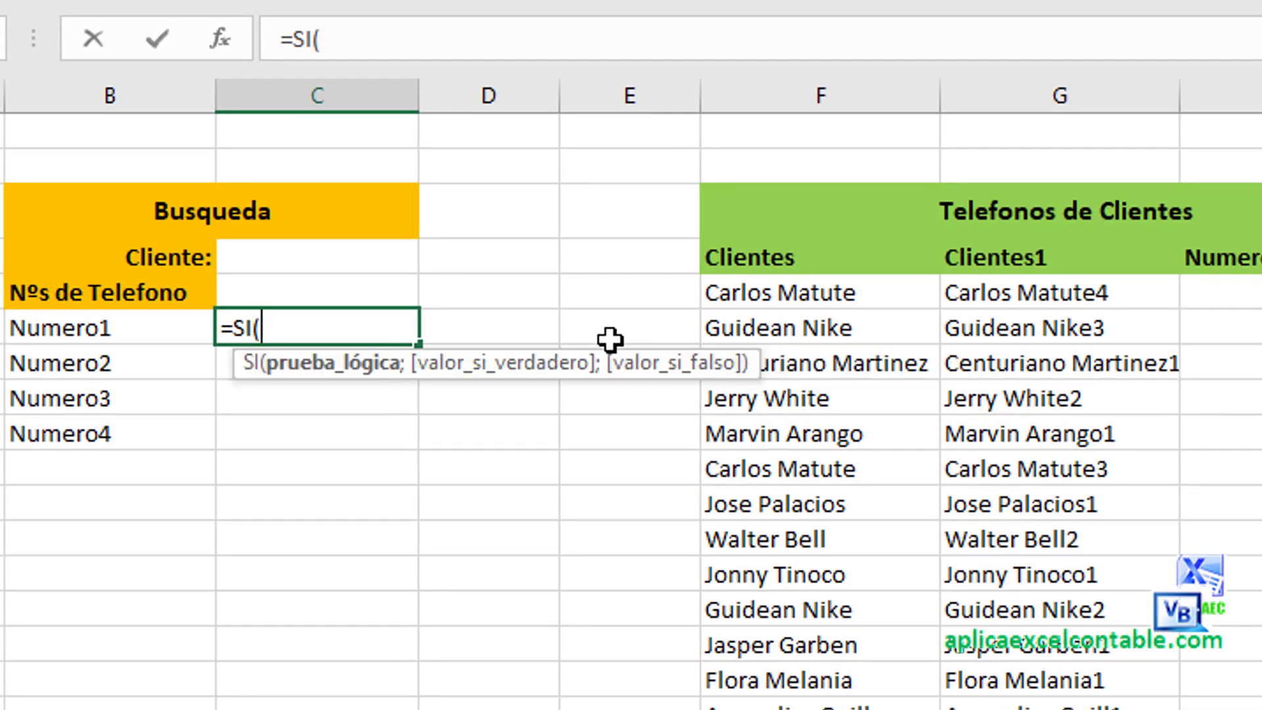
pyautogui.write('C5')
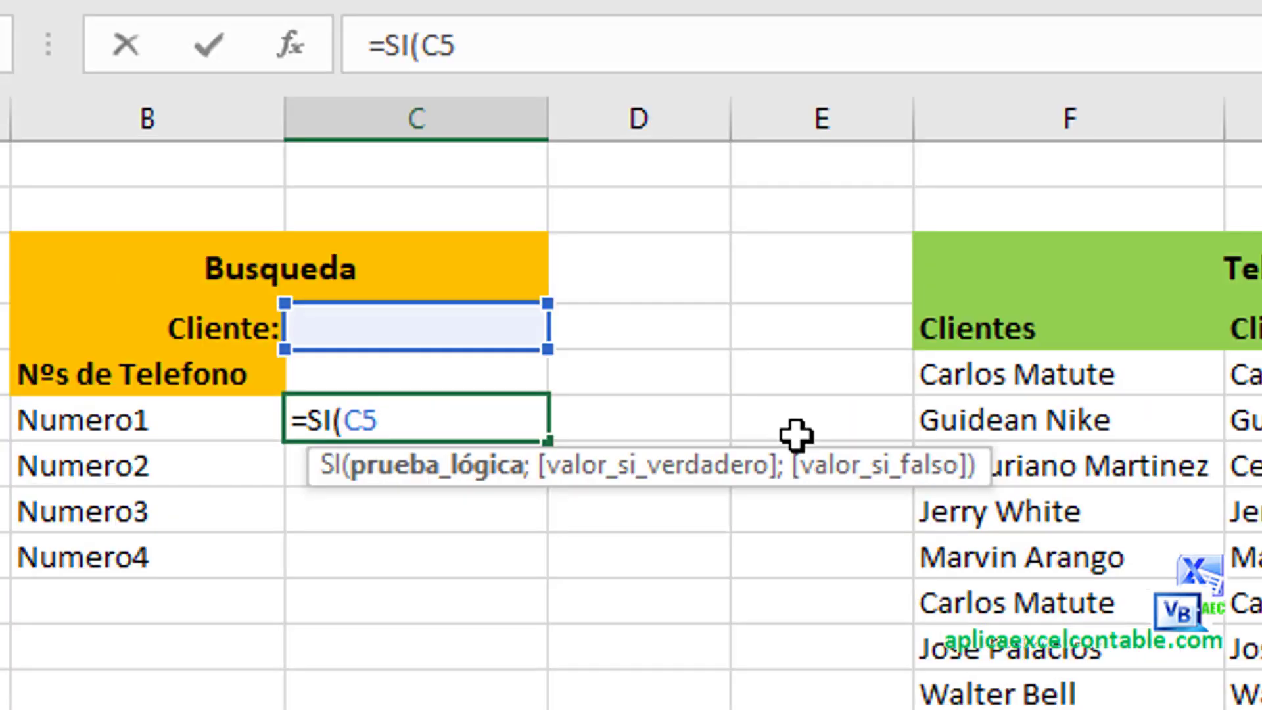
pyautogui.press('F4')
pyautogui.press('F4')
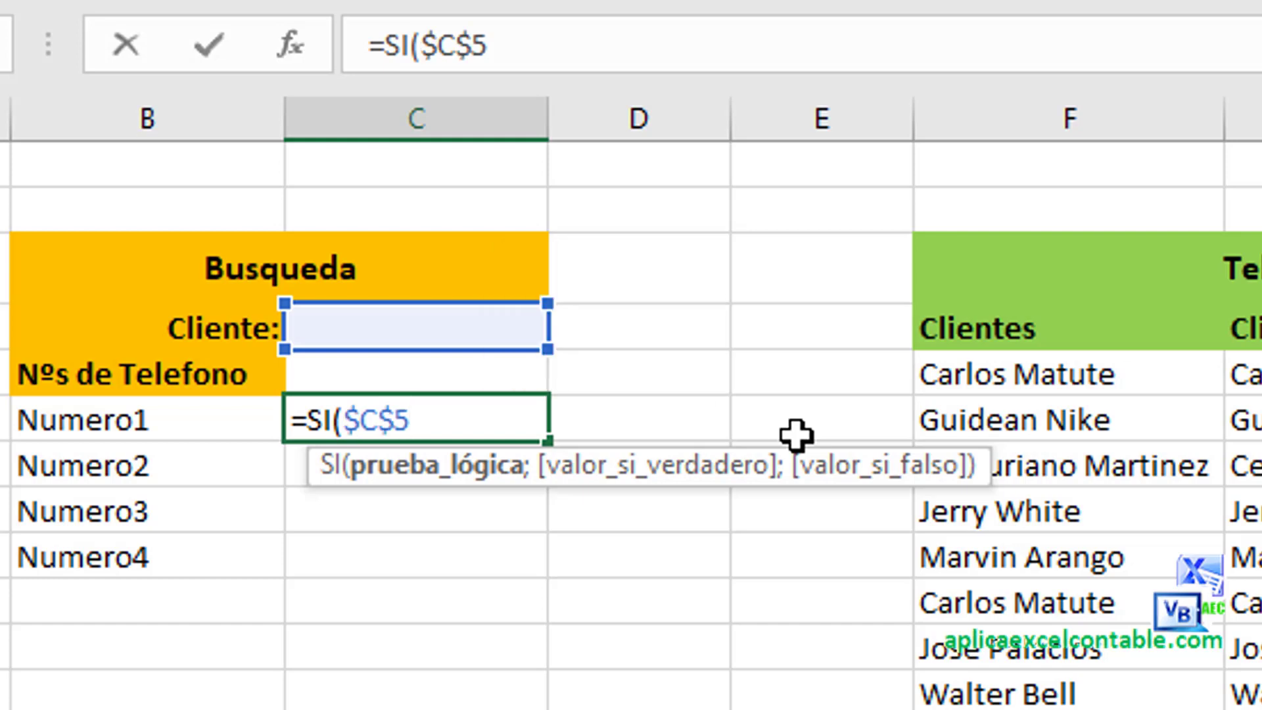
pyautogui.write('<')
pyautogui.write('>')
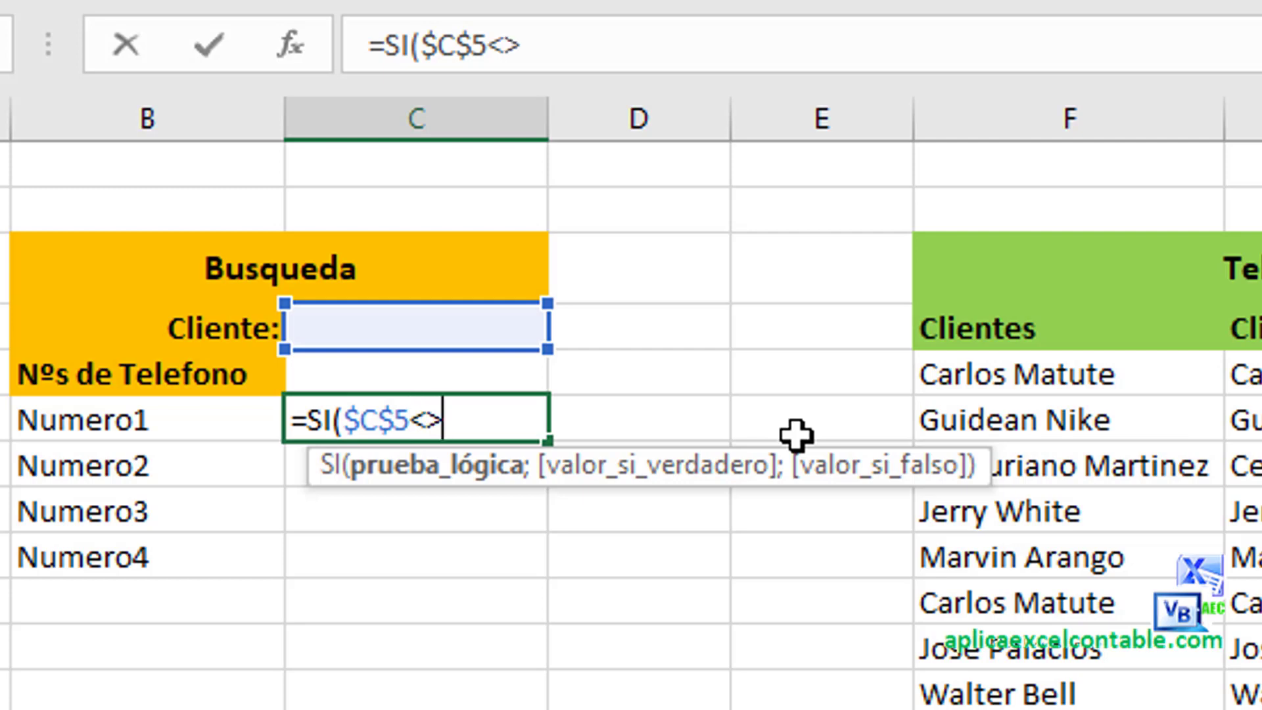
pyautogui.write('""')
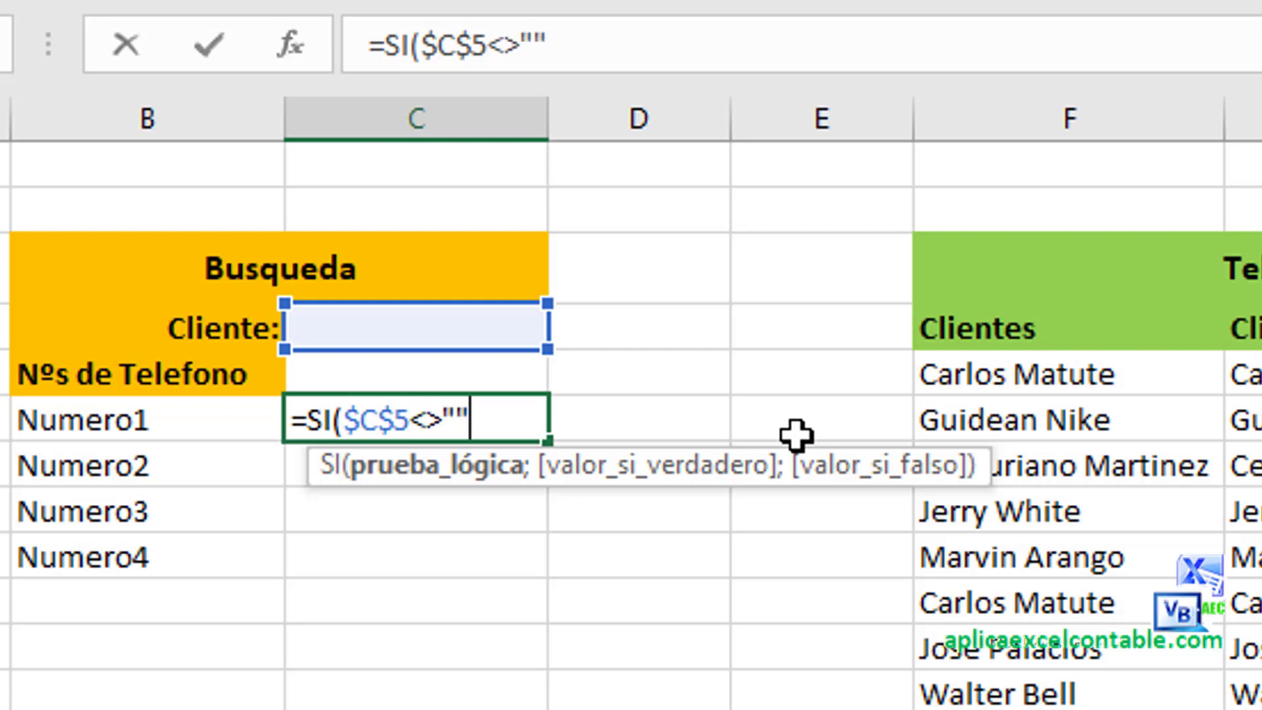
pyautogui.write(';')
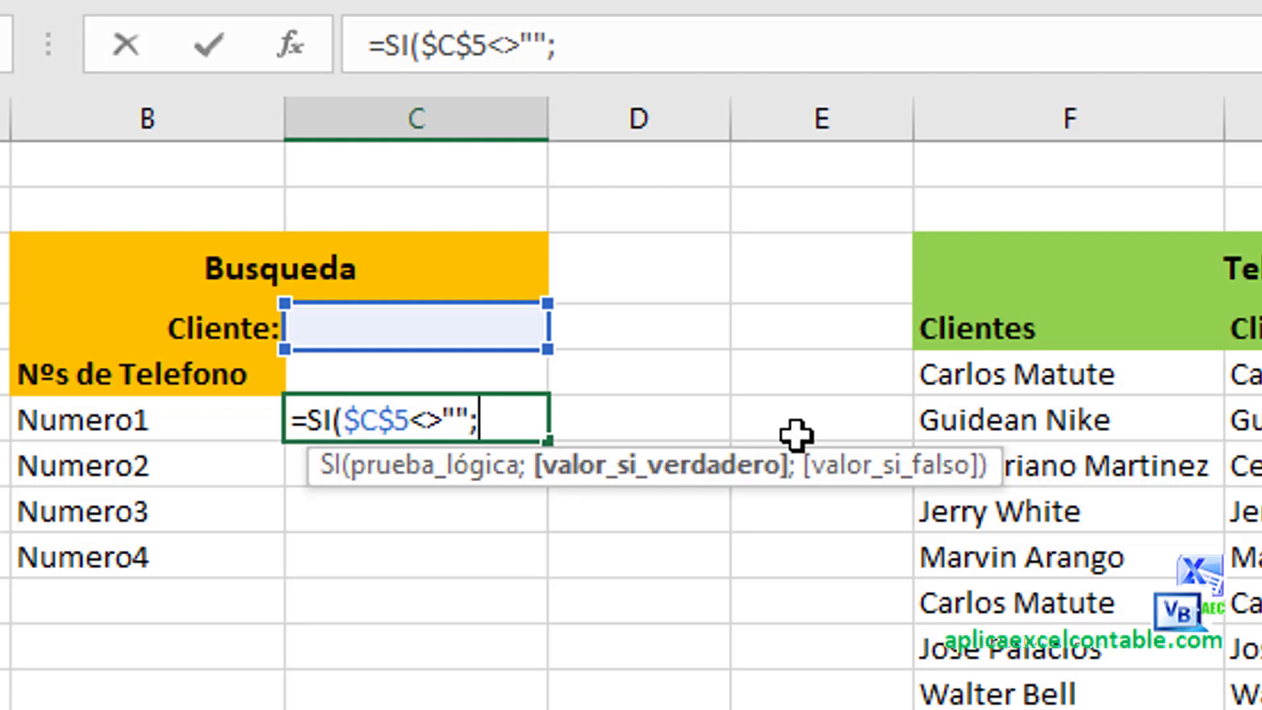
# - Add BUSCARV with lookup value $C$5&"1" to the C7 formula
pyautogui.write('BUS')
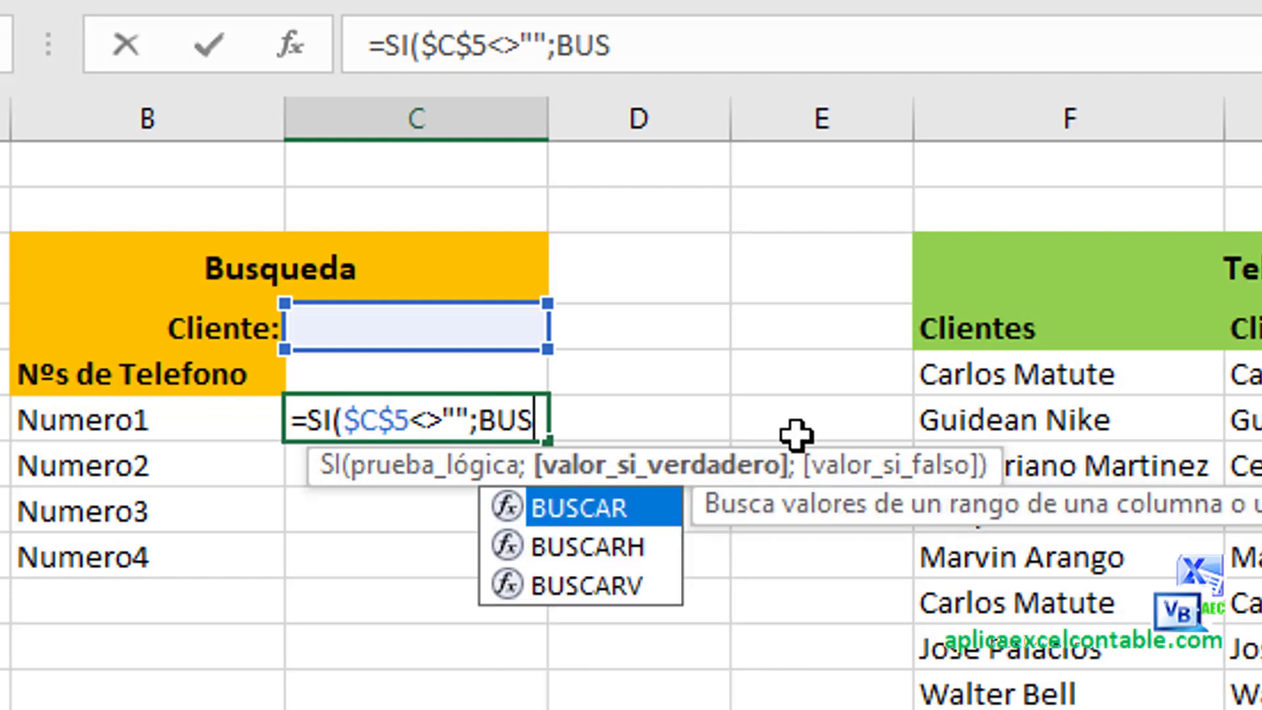
pyautogui.write('CARV(')
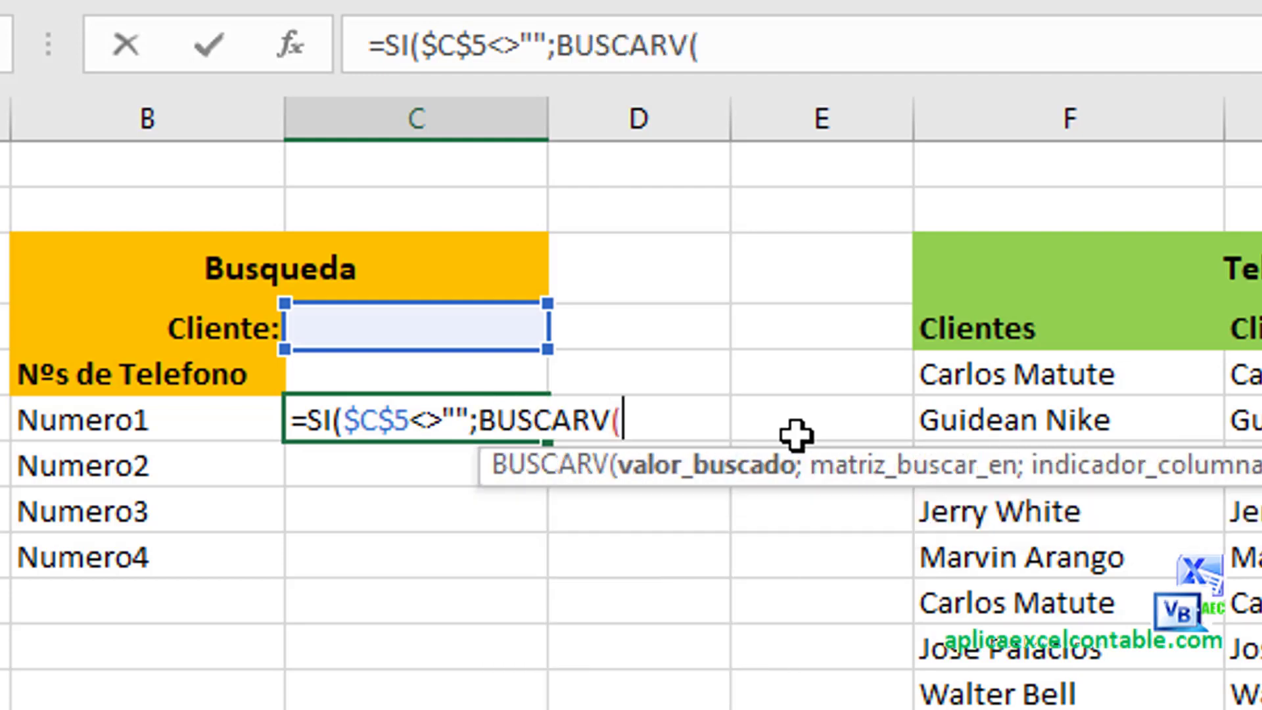
pyautogui.write('$C$')
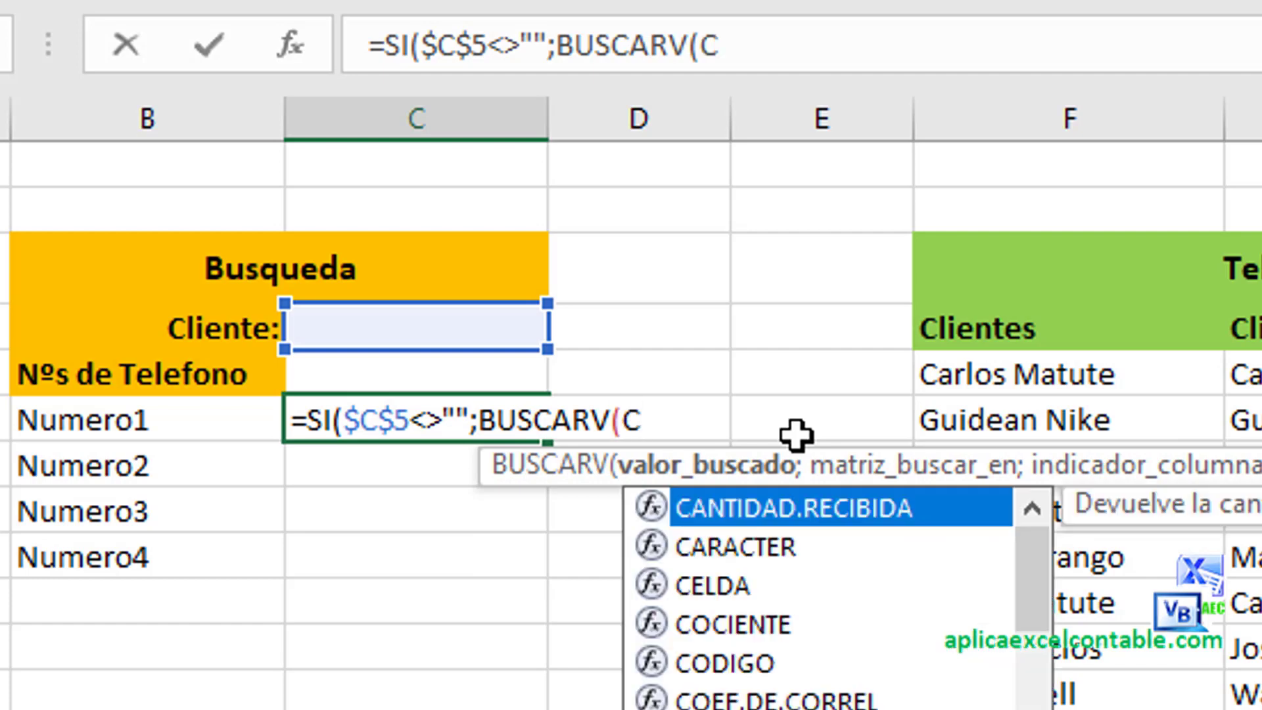
pyautogui.write('5')
pyautogui.press('F4')
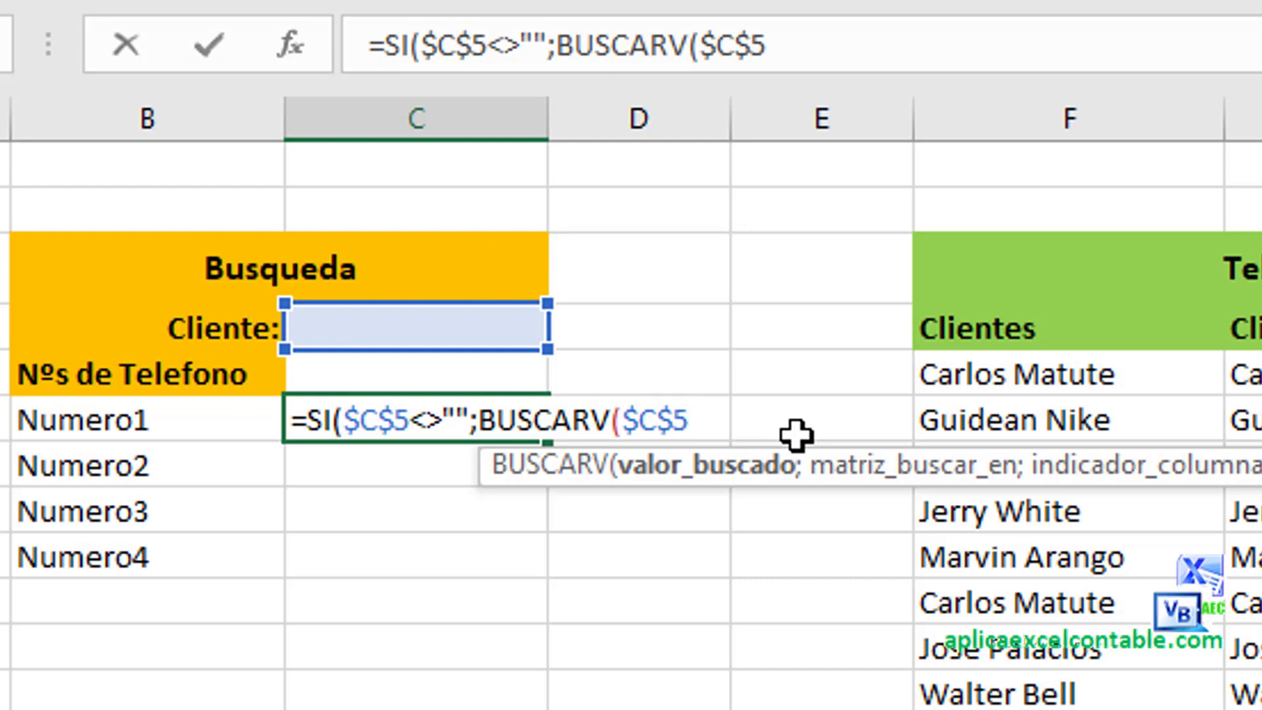
pyautogui.write('&"')
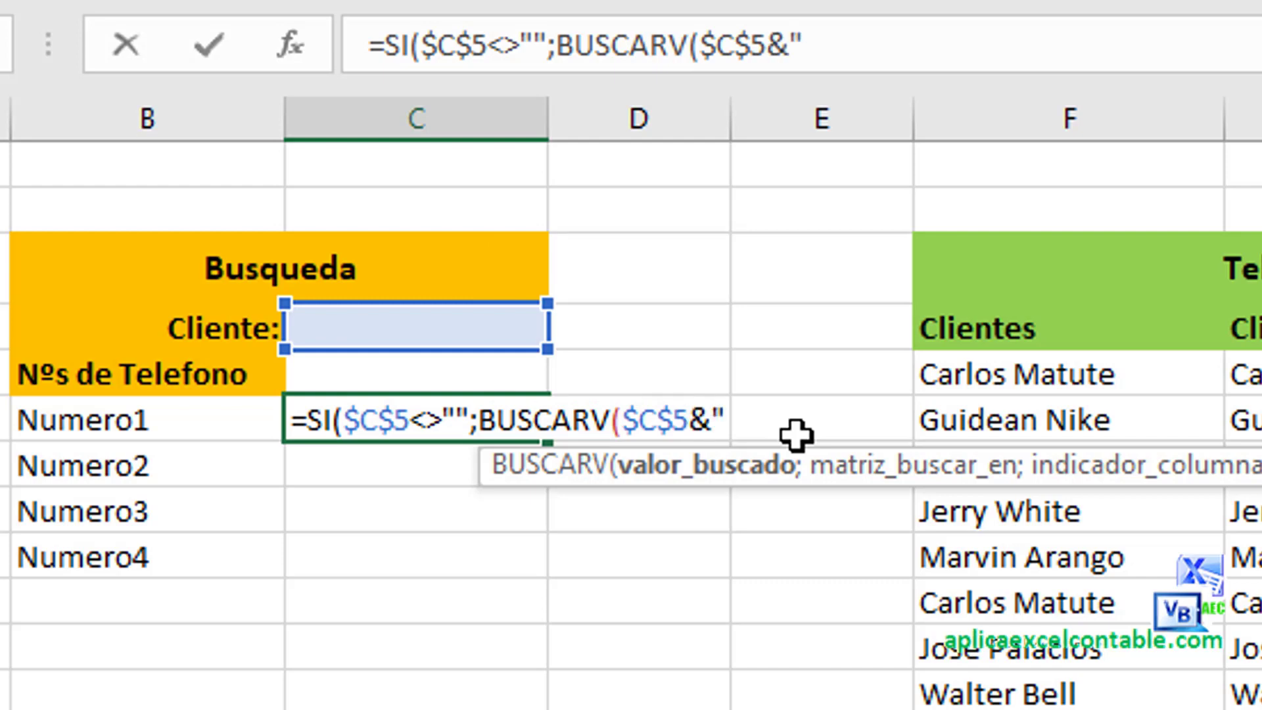
pyautogui.write('1')
pyautogui.write('";')
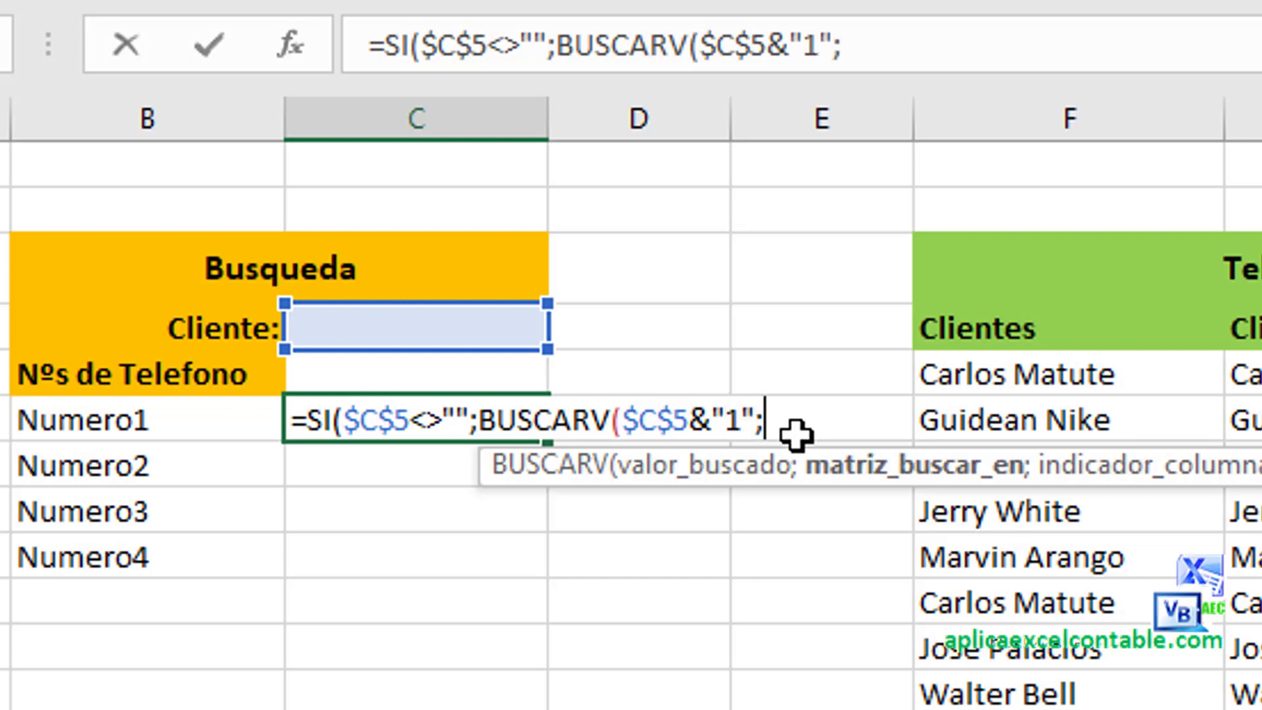
pyautogui.scroll(-1, 815, 581)
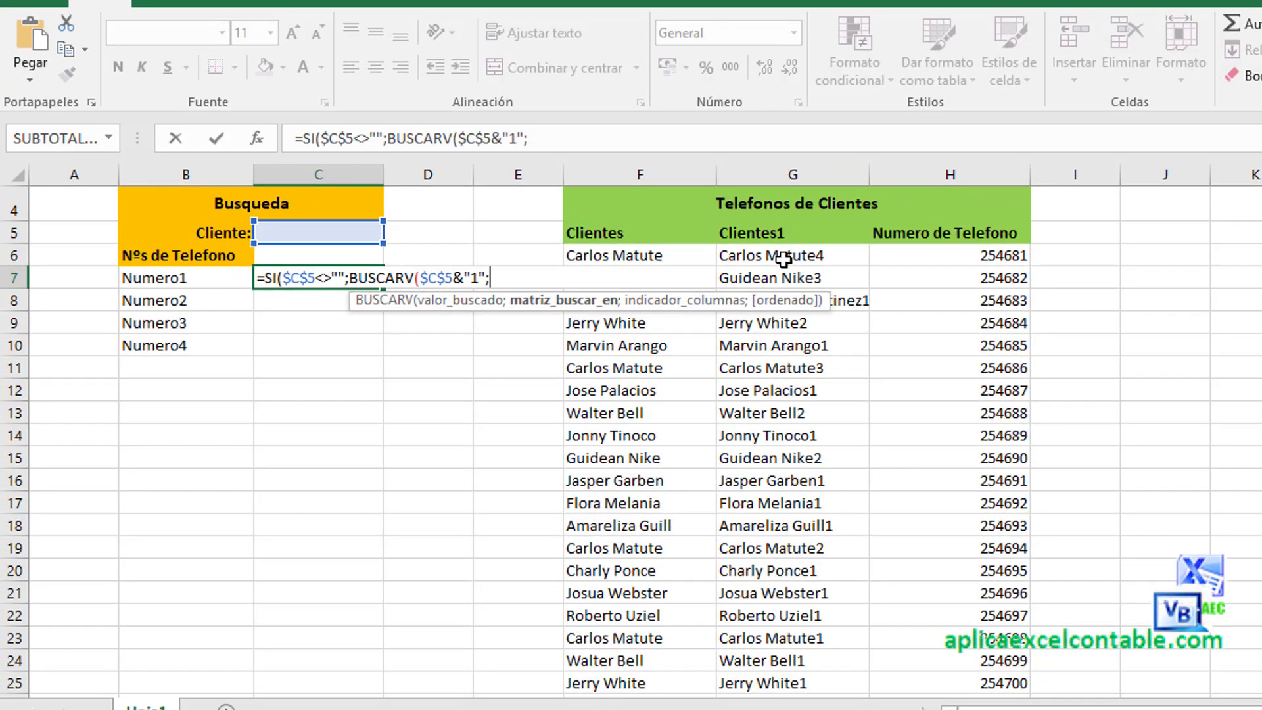
# - Finish the C7 formula with table $G$6:$H$26, column 2, exact match, else blank
pyautogui.moveTo(778, 255); pyautogui.dragTo(1004, 603)
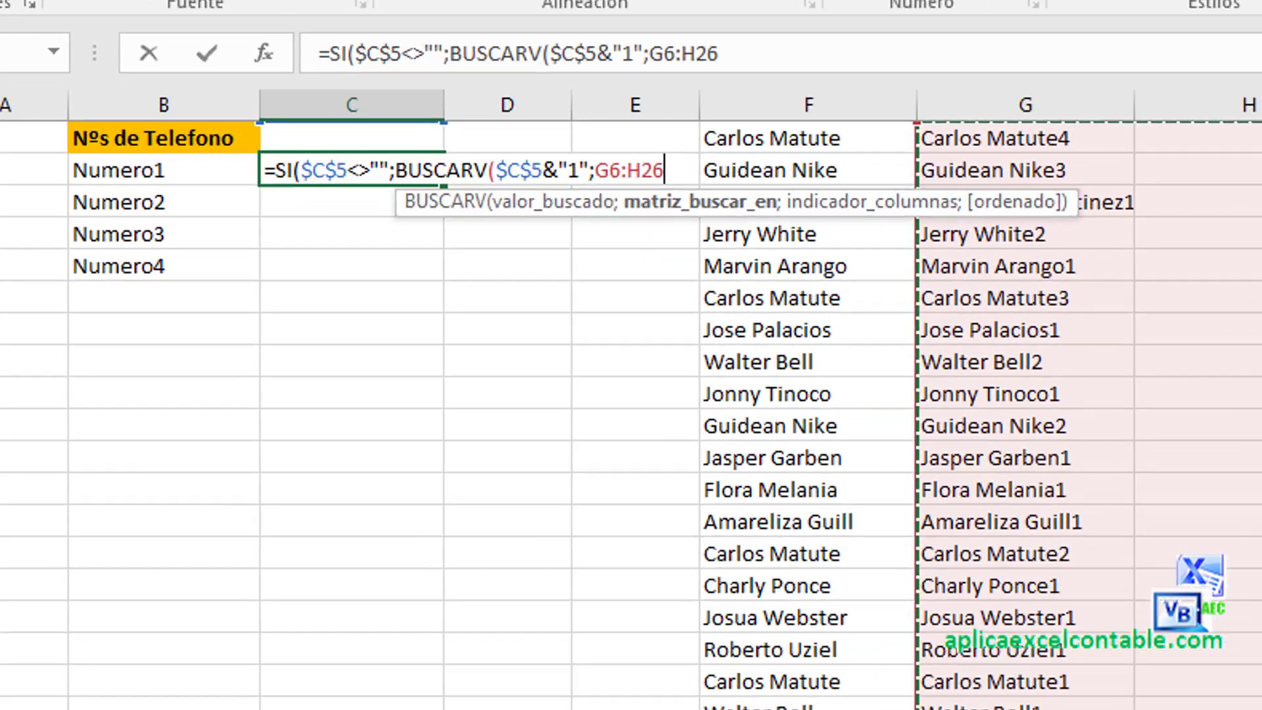
pyautogui.press('F4')
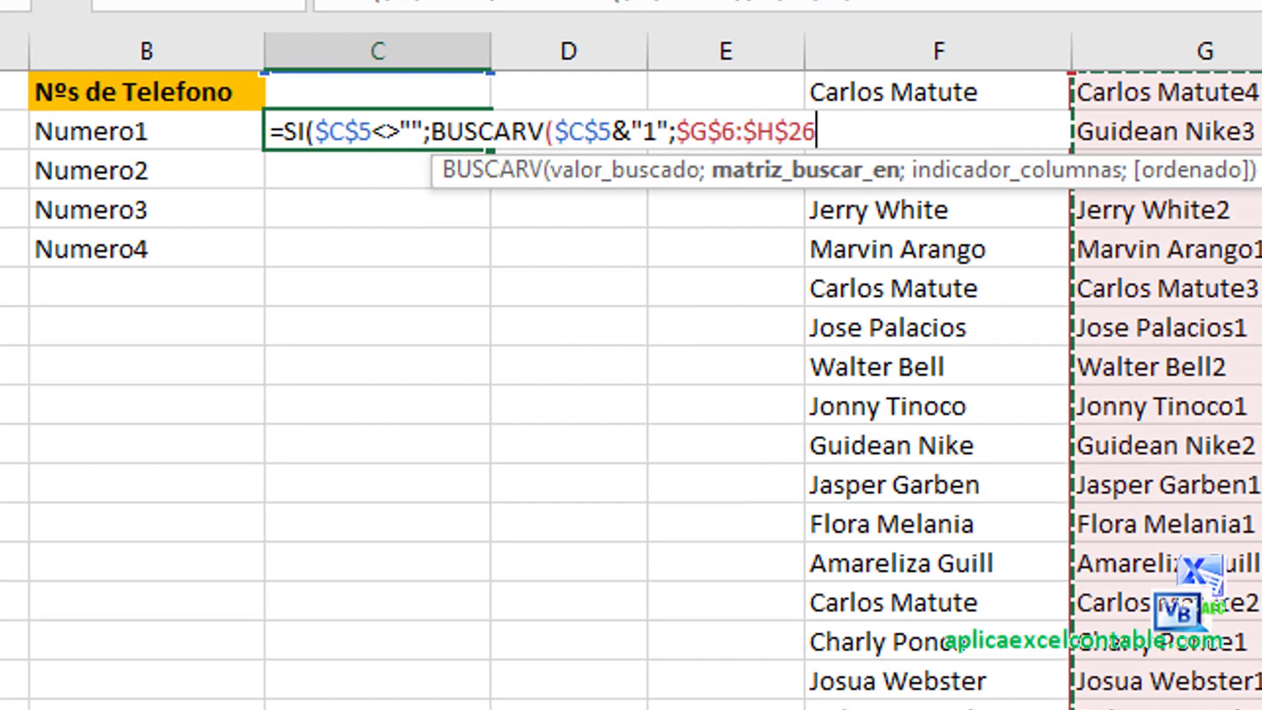
pyautogui.write(';')
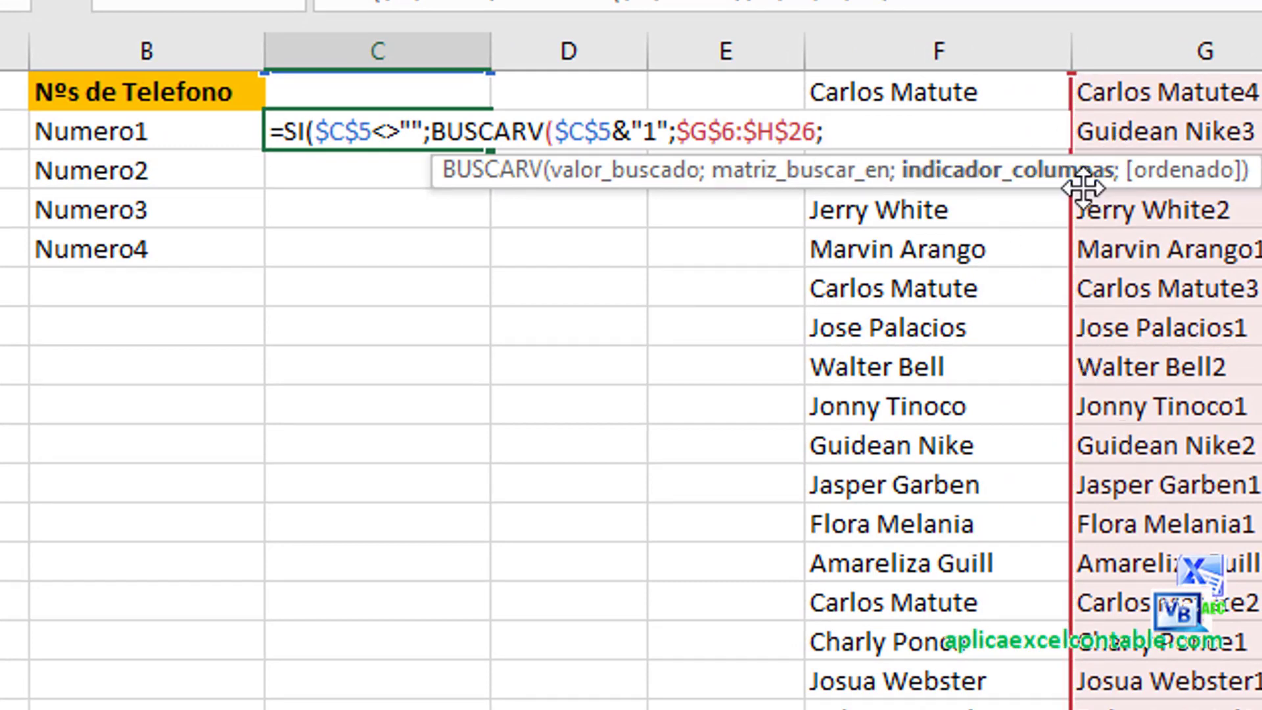
pyautogui.write('2')
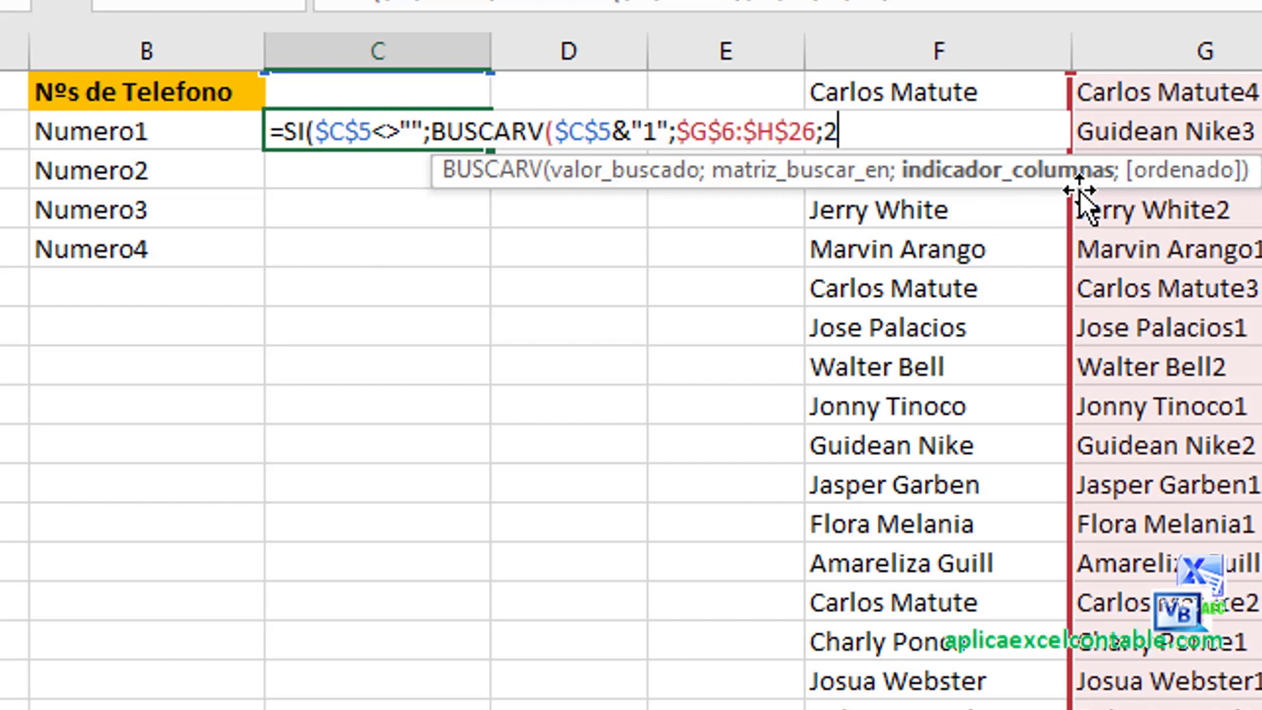
pyautogui.write(';')
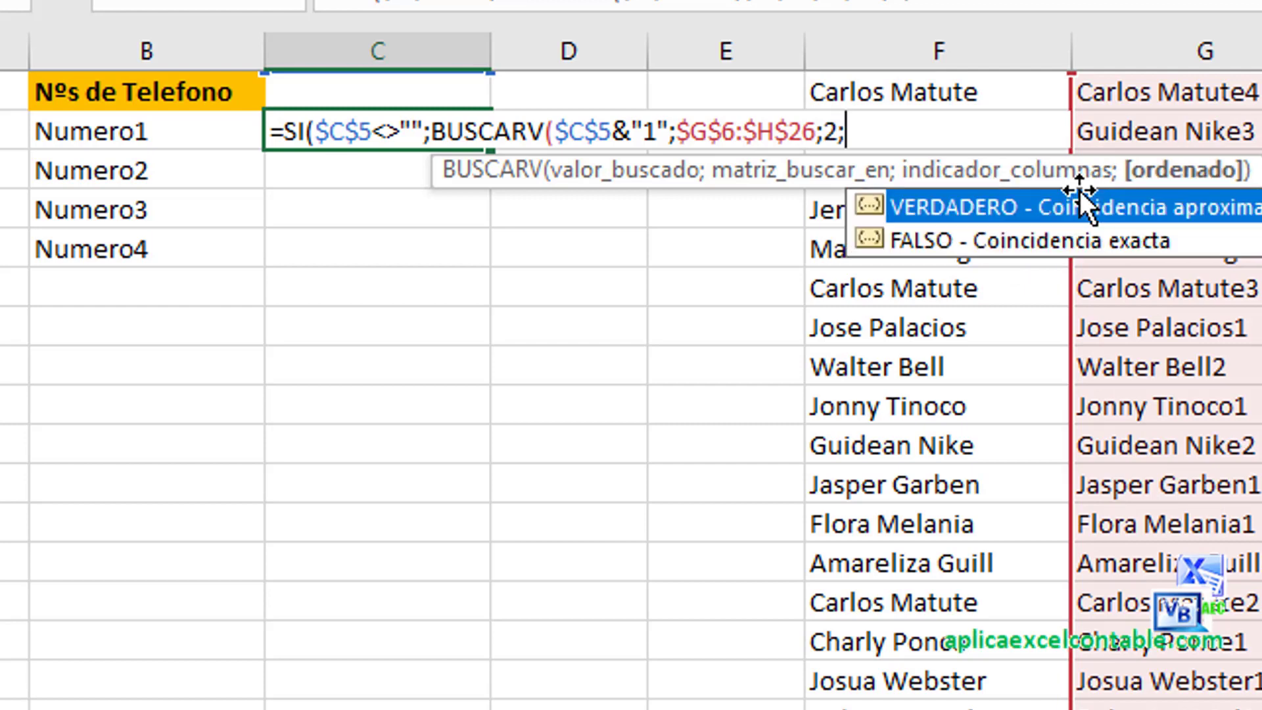
pyautogui.write('0')
pyautogui.write(')')
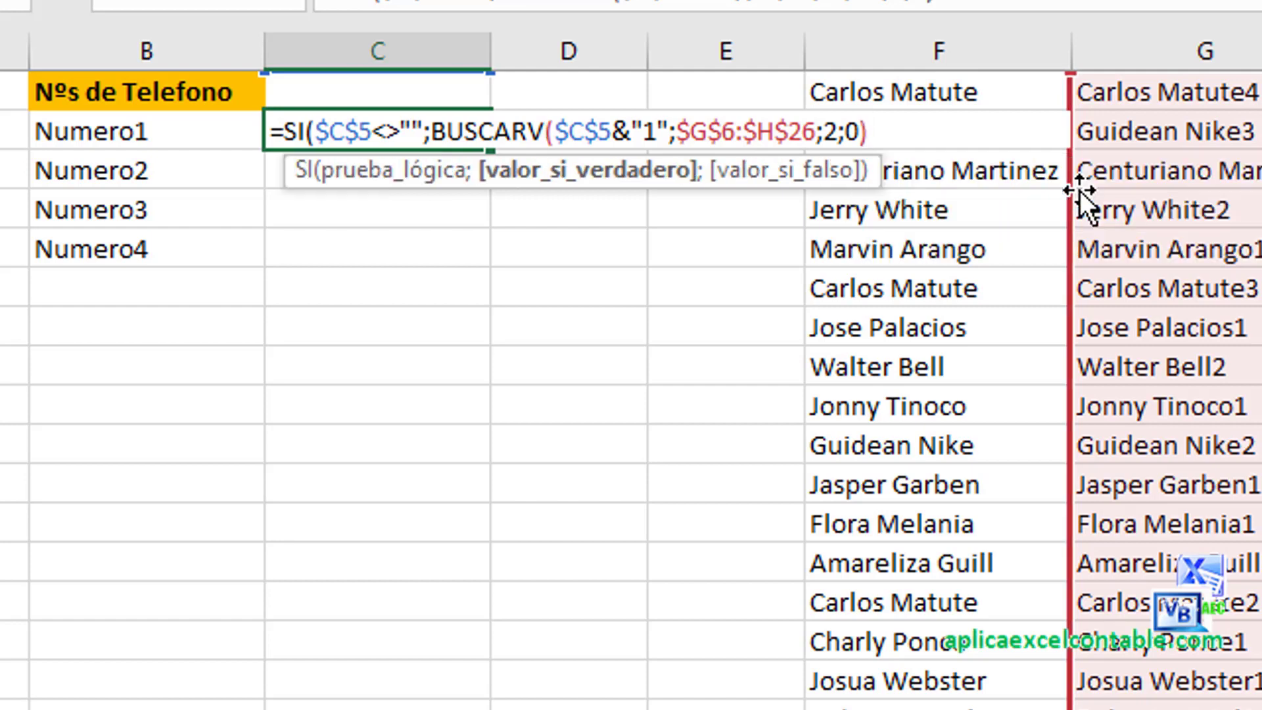
pyautogui.write(';')
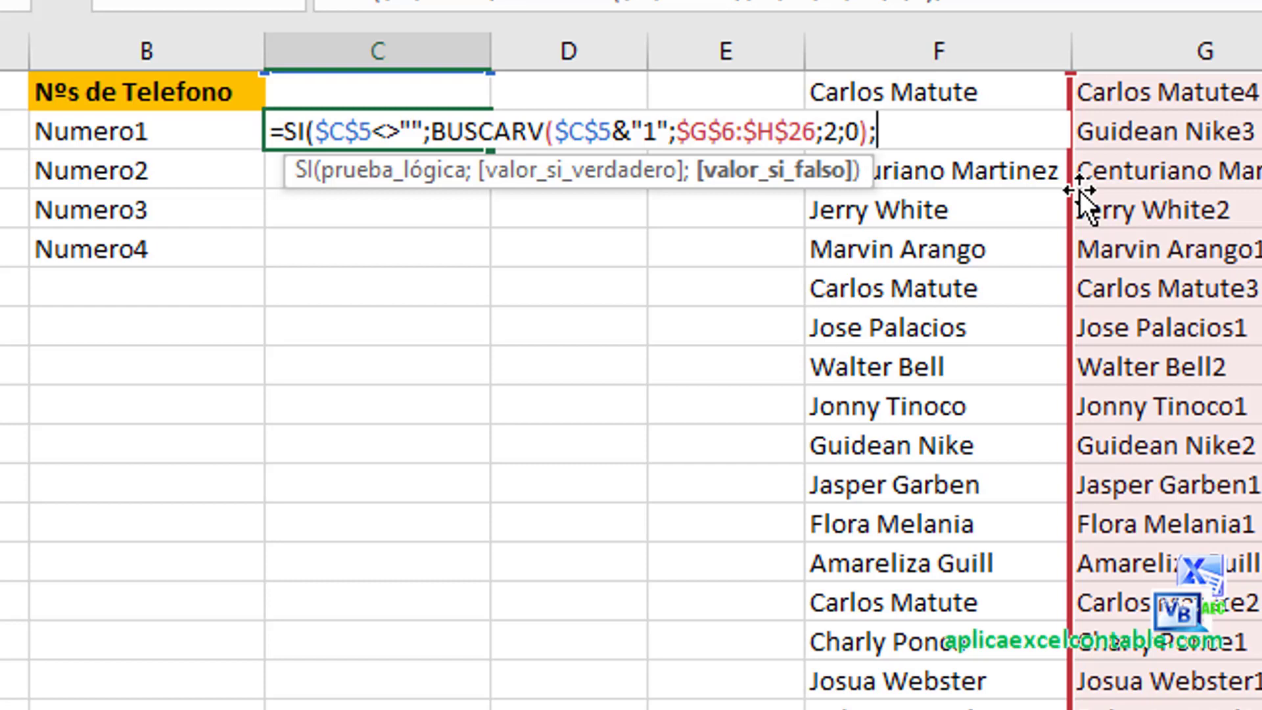
pyautogui.write('""')
pyautogui.write(')')
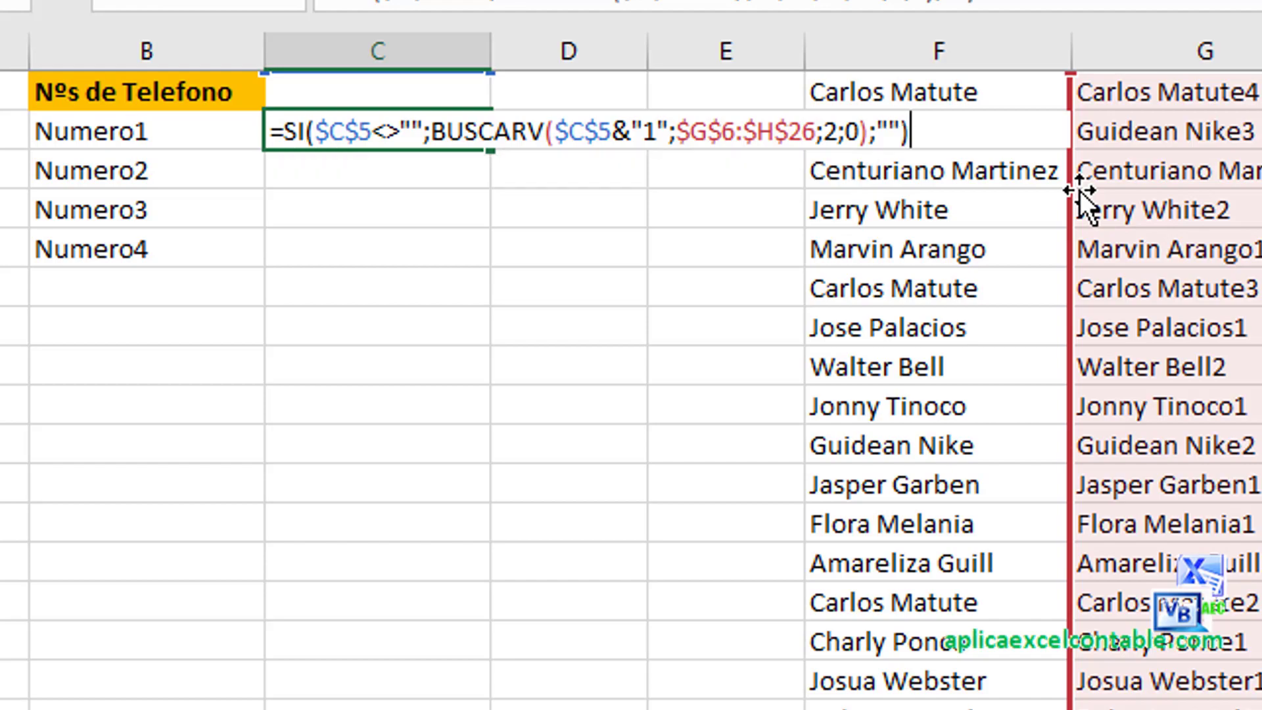
pyautogui.press('Return')
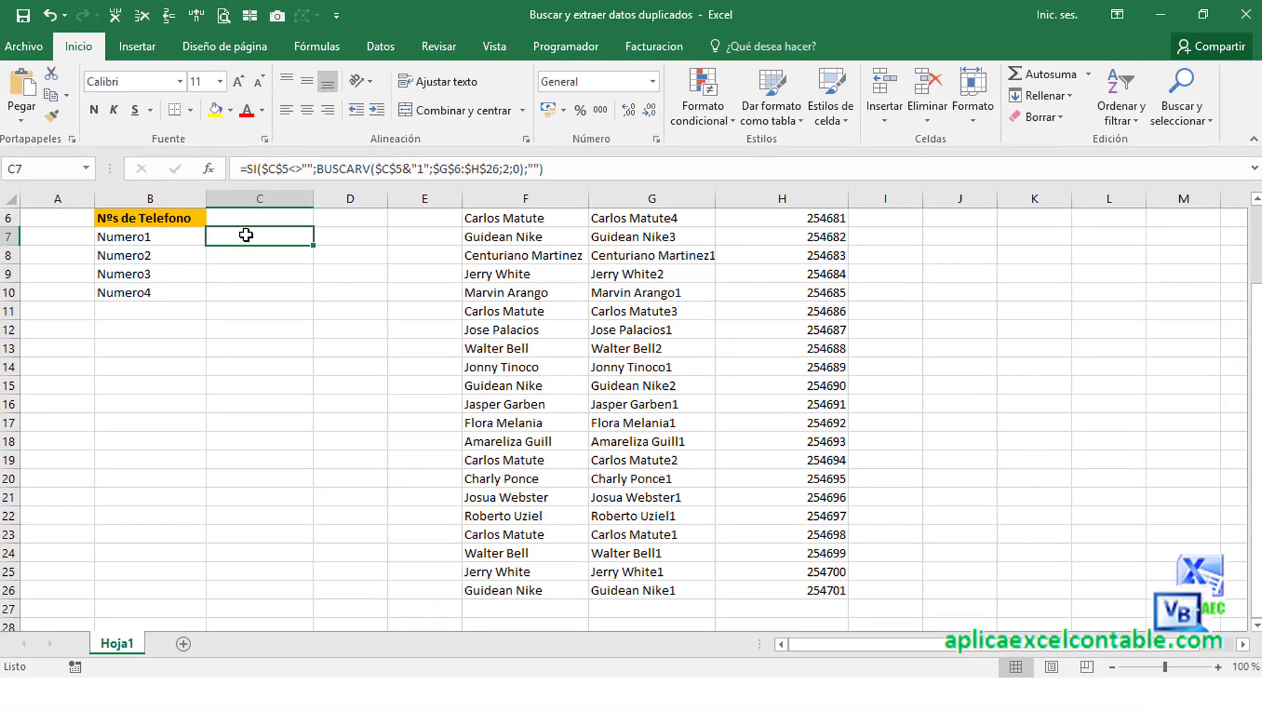
# - Fill the C7 formula down through C10 using Rellenar > Hacia abajo
pyautogui.moveTo(248, 232); pyautogui.dragTo(237, 295)
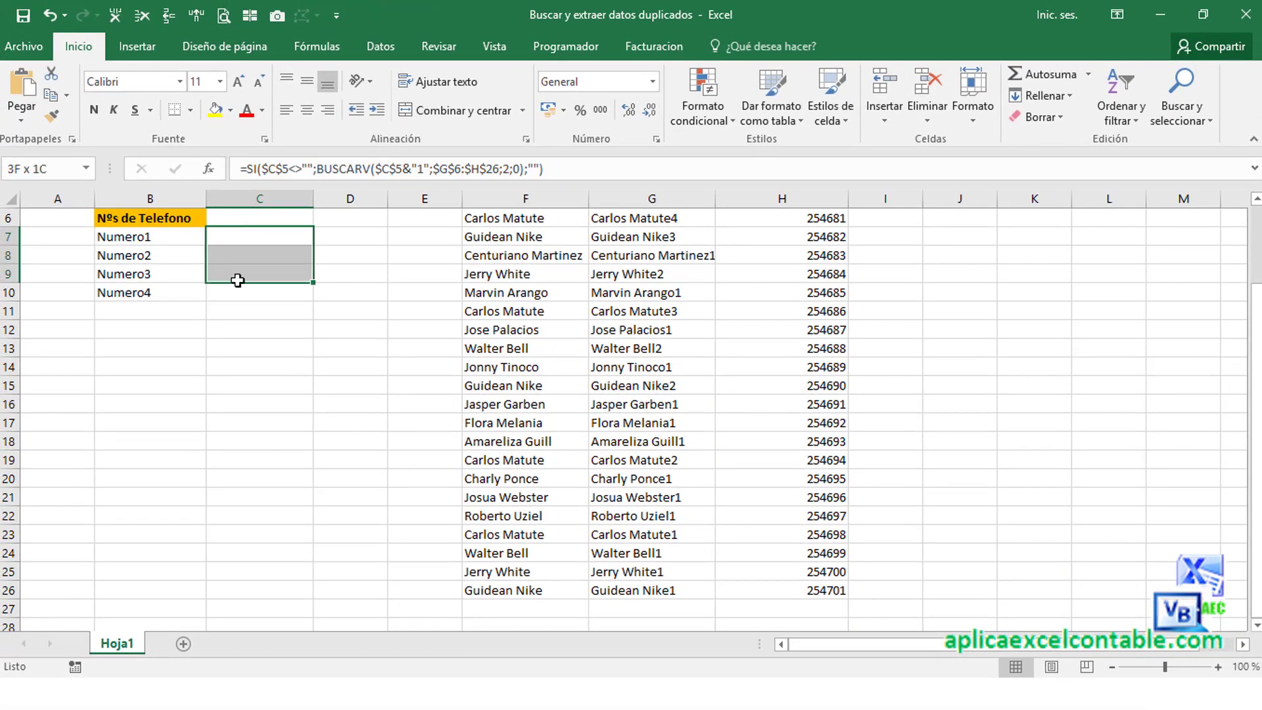
pyautogui.click(1055, 95)
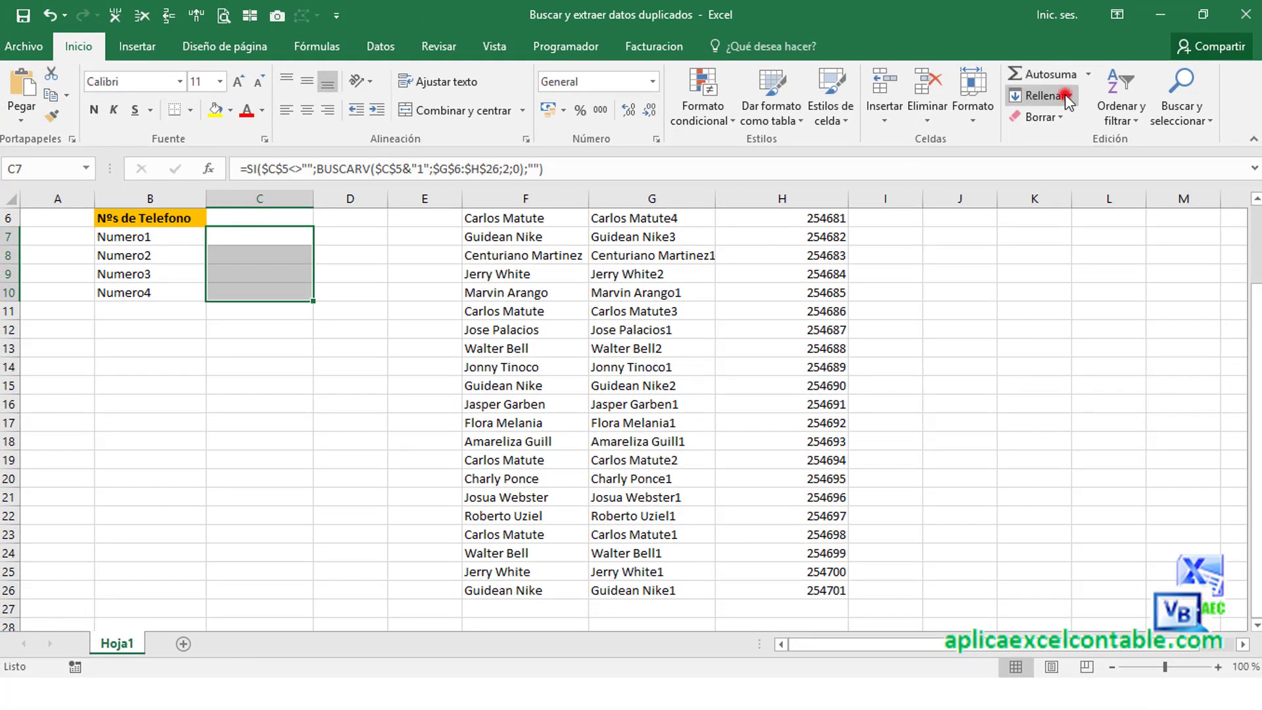
pyautogui.click(1064, 119)
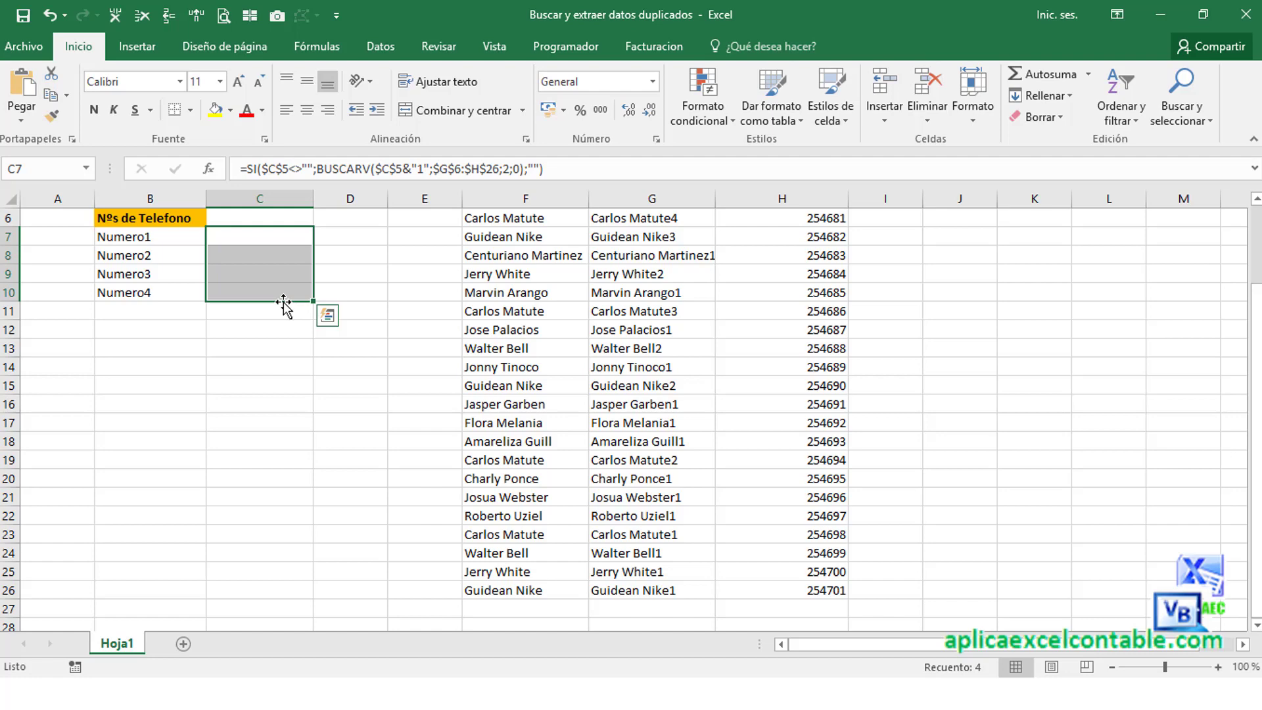
# - Change the lookup suffix in C8, C9 and C10 to "2", "3" and "4"
pyautogui.doubleClick(270, 258)
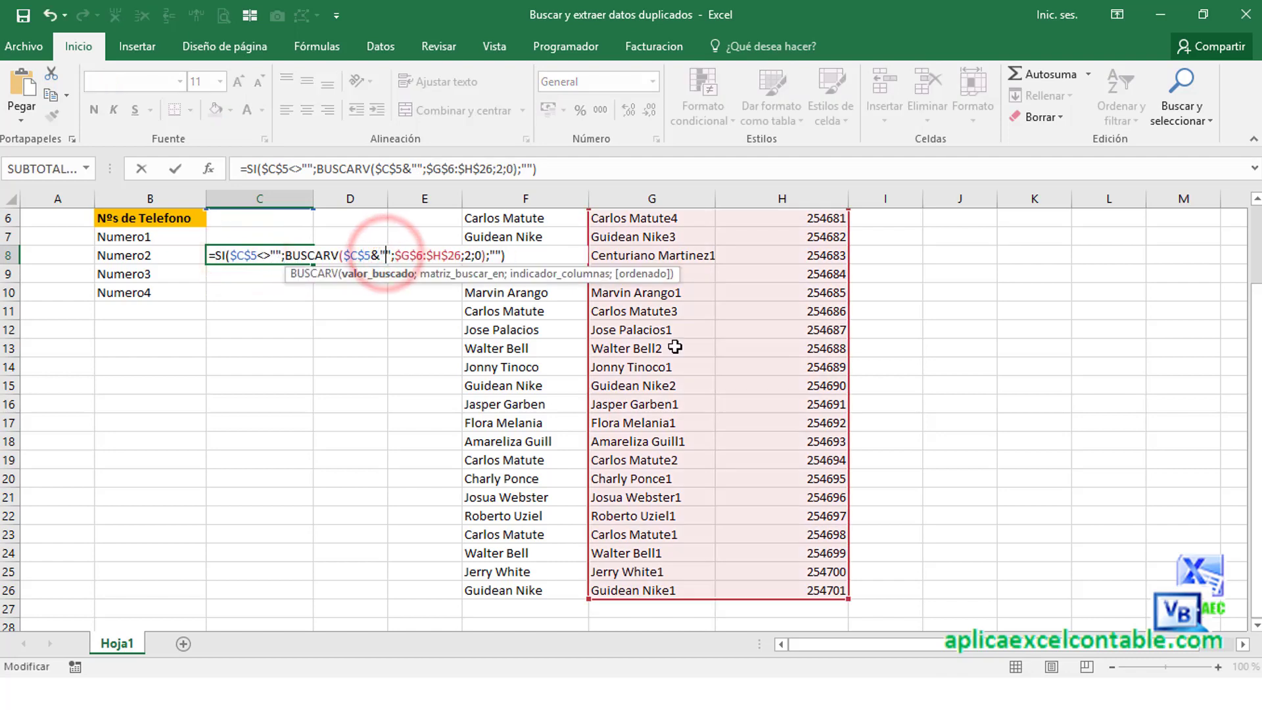
pyautogui.write('1')
pyautogui.press('Return')
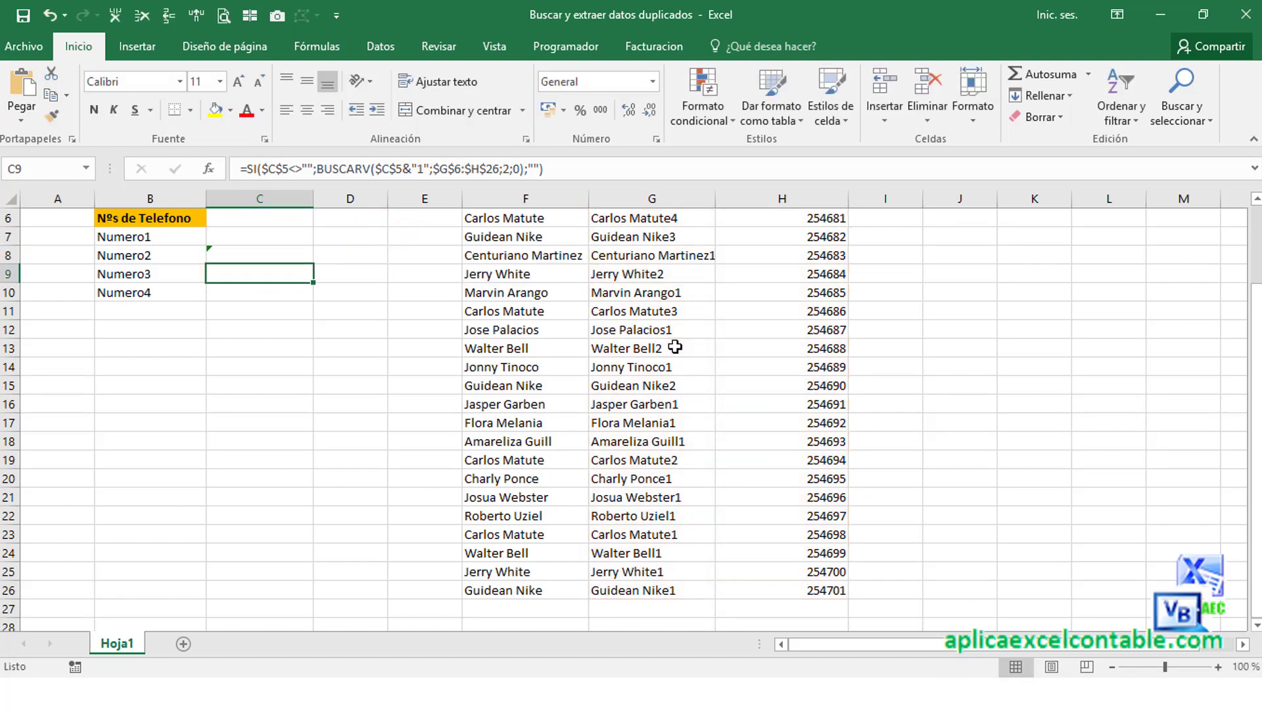
pyautogui.press('F2')
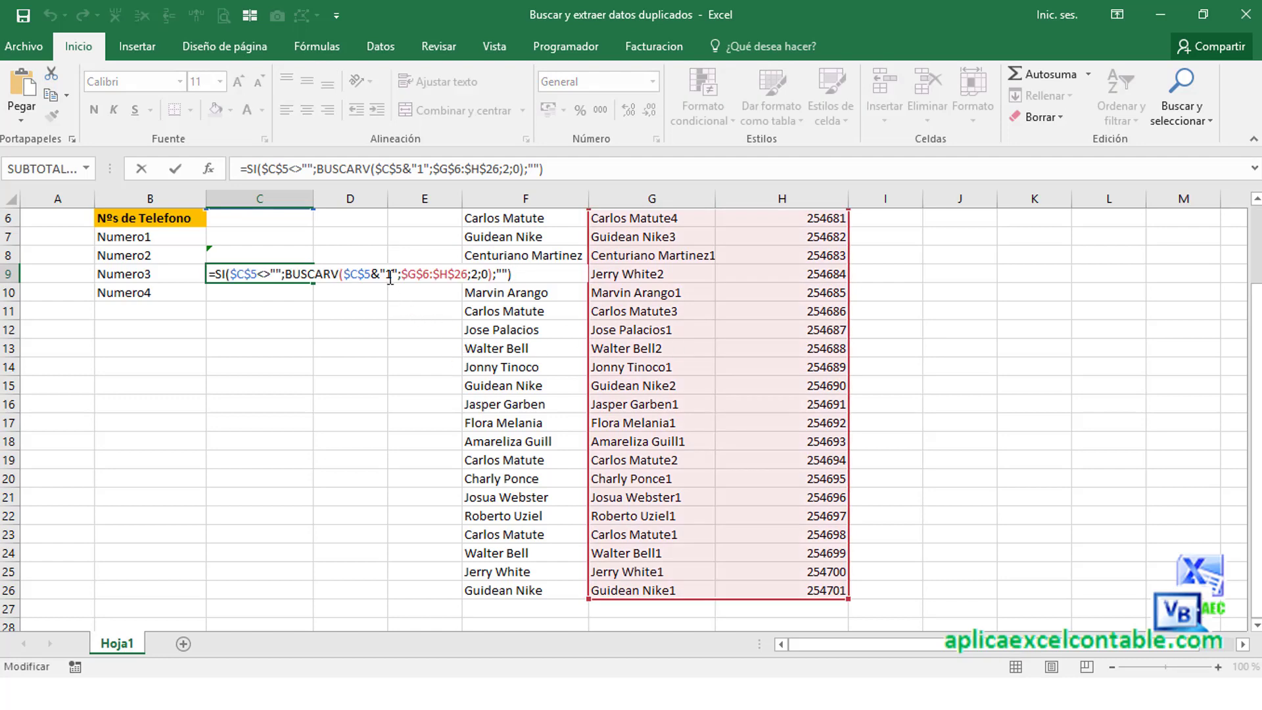
pyautogui.press('Return')
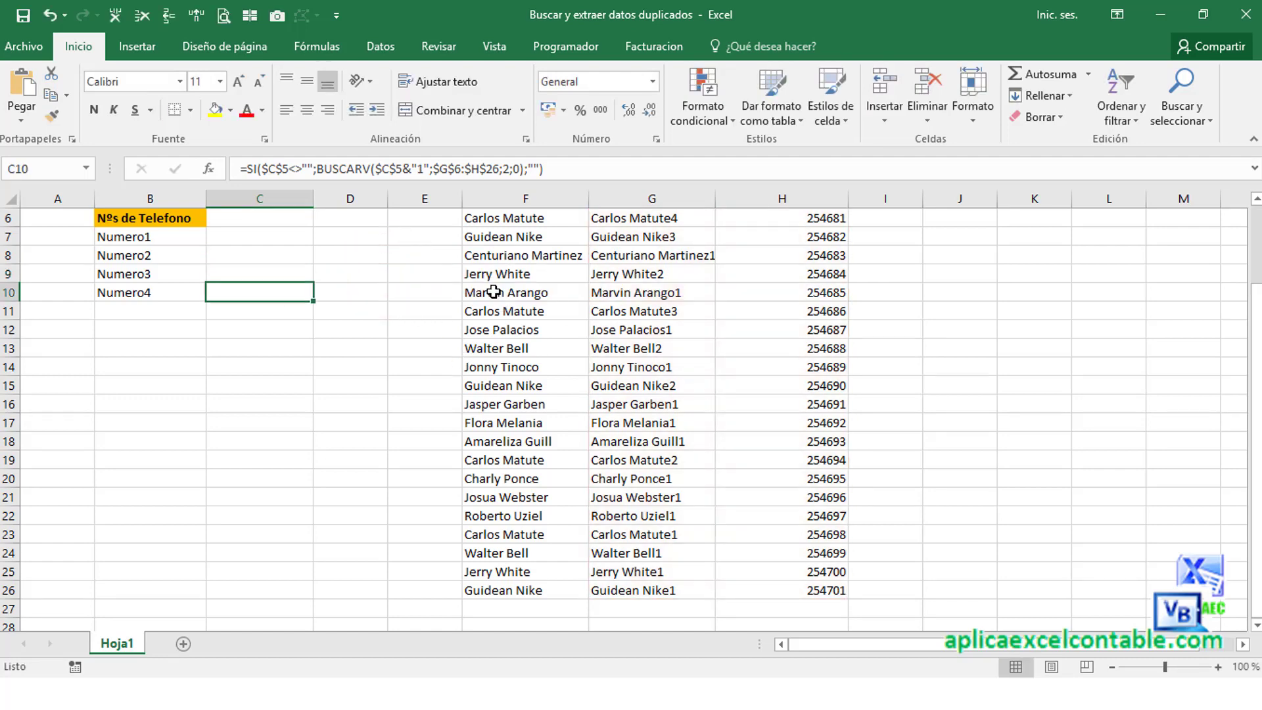
pyautogui.press('F2')
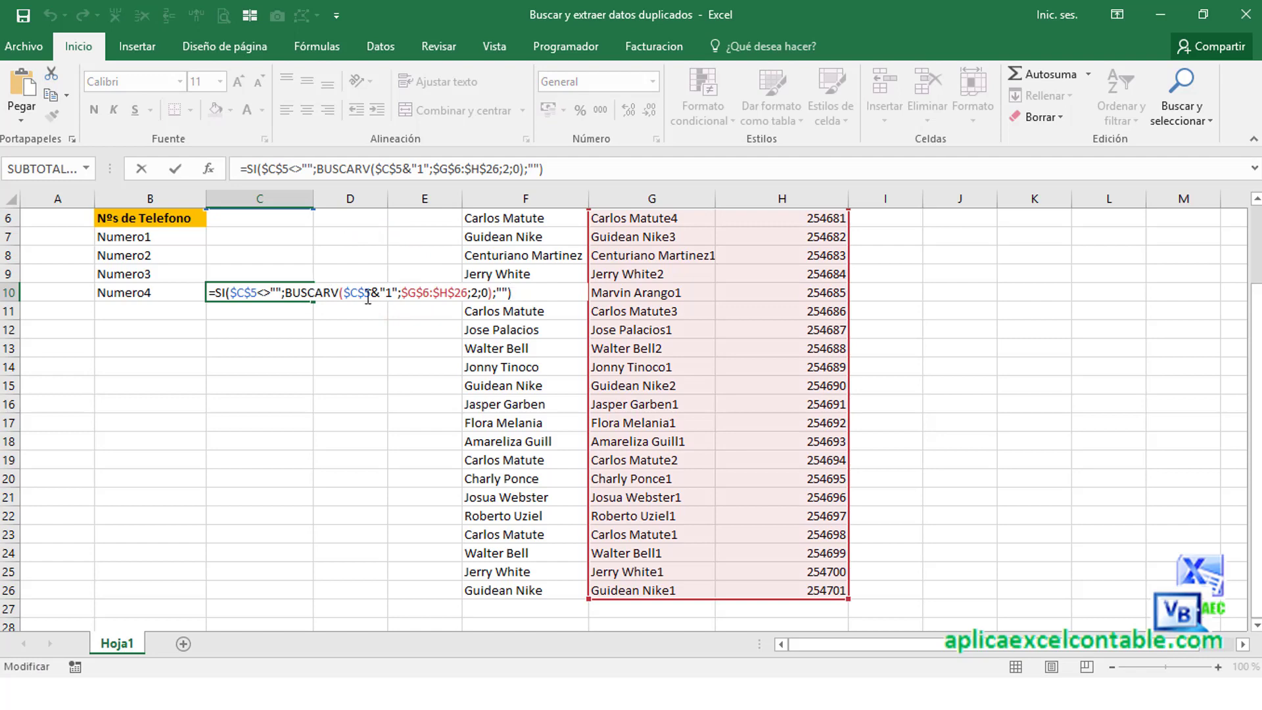
pyautogui.doubleClick(392, 293)
pyautogui.write('4')
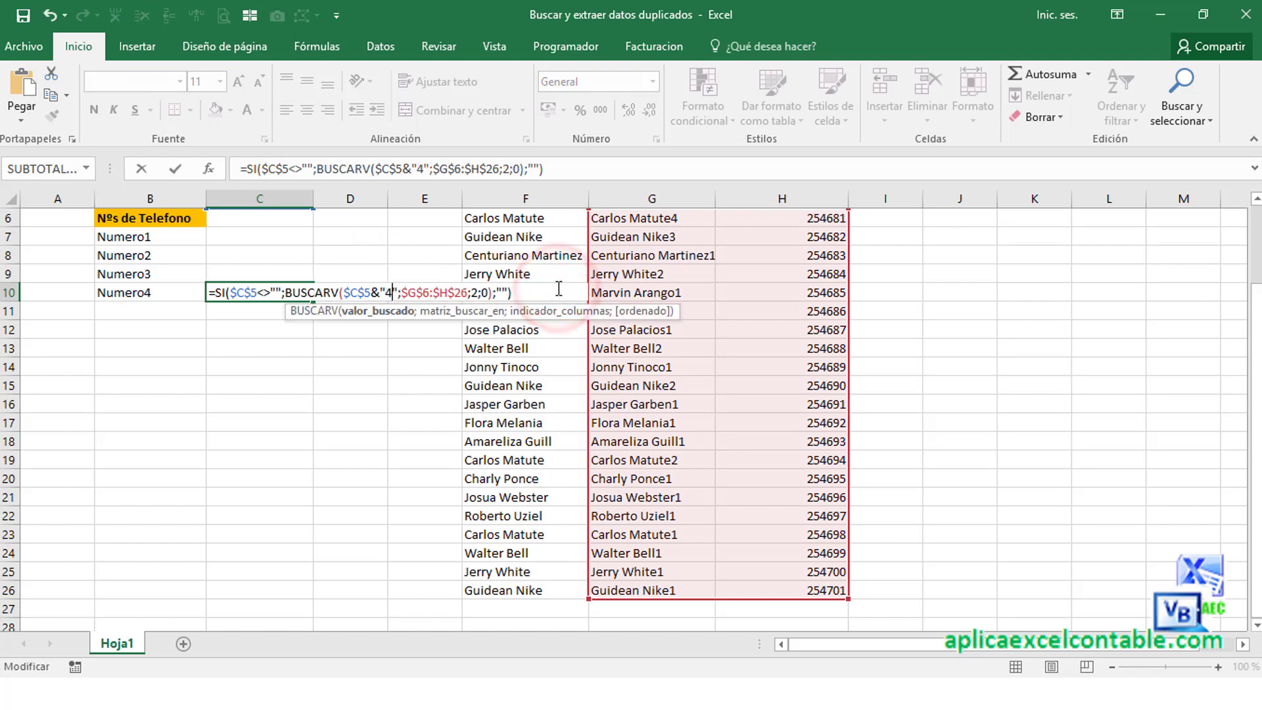
pyautogui.press('Return')
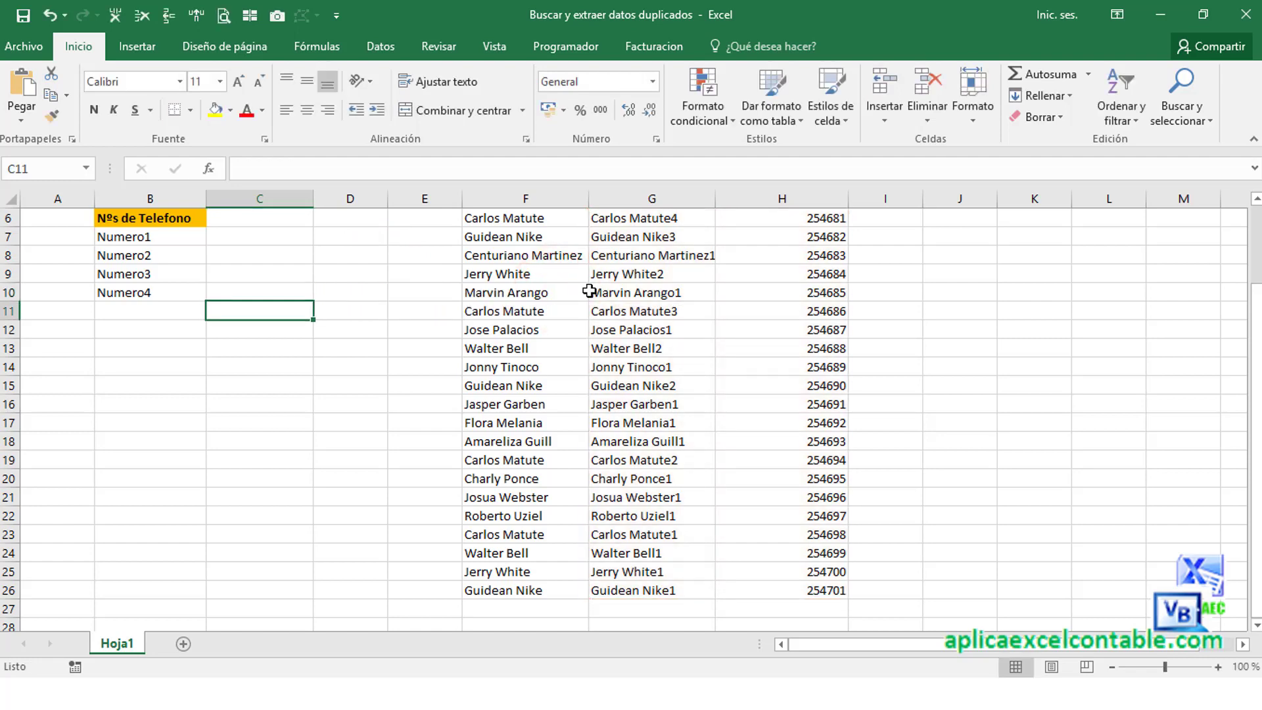
# - Choose the first client from the C5 dropdown to test the phone lookup
pyautogui.scroll(2, 271, 236)
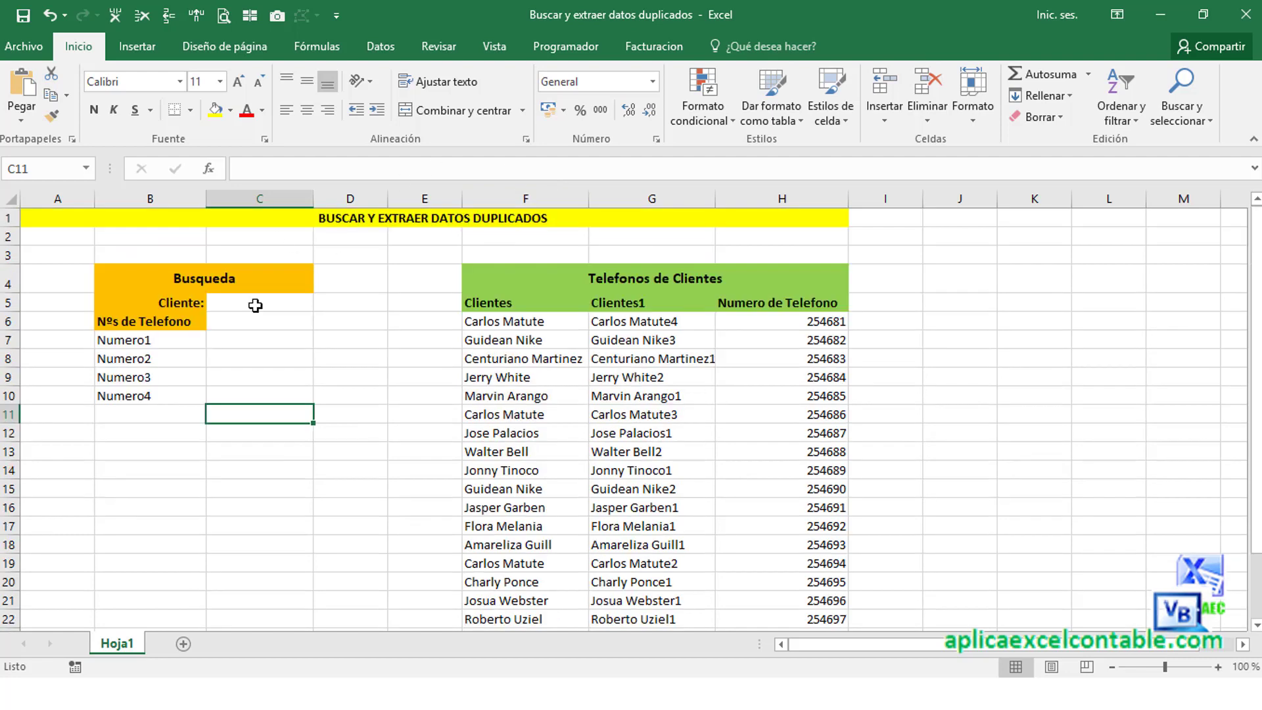
pyautogui.click(257, 302)
pyautogui.click(319, 302)
pyautogui.click(244, 318)
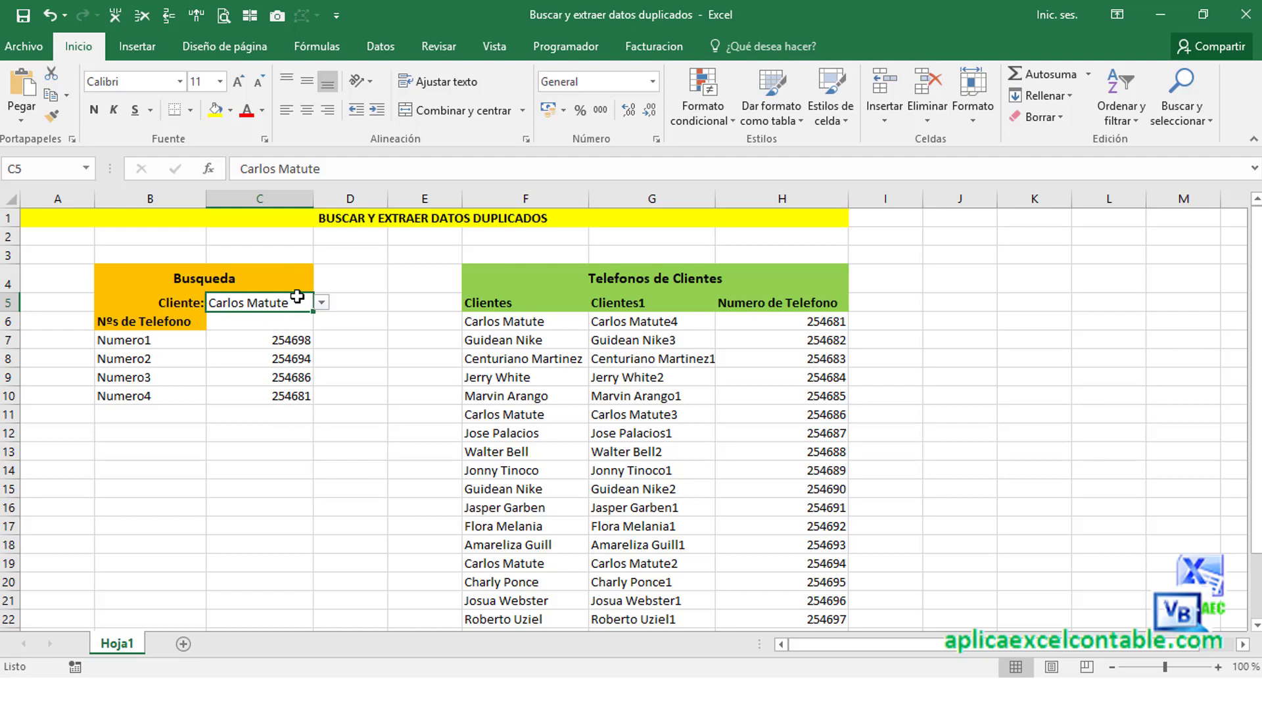
# - Switch to a three-entry client, getting three phone numbers and #N/A in Numero4
pyautogui.click(321, 302)
pyautogui.click(249, 329)
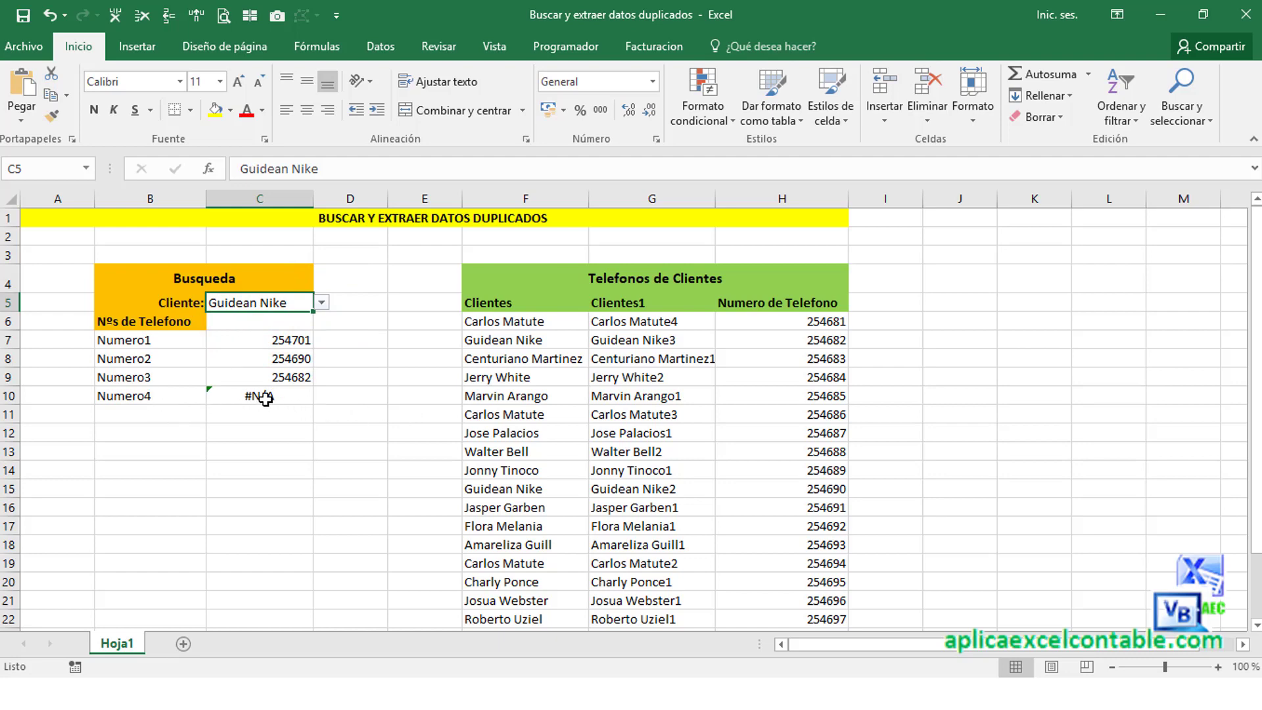
pyautogui.click(260, 395)
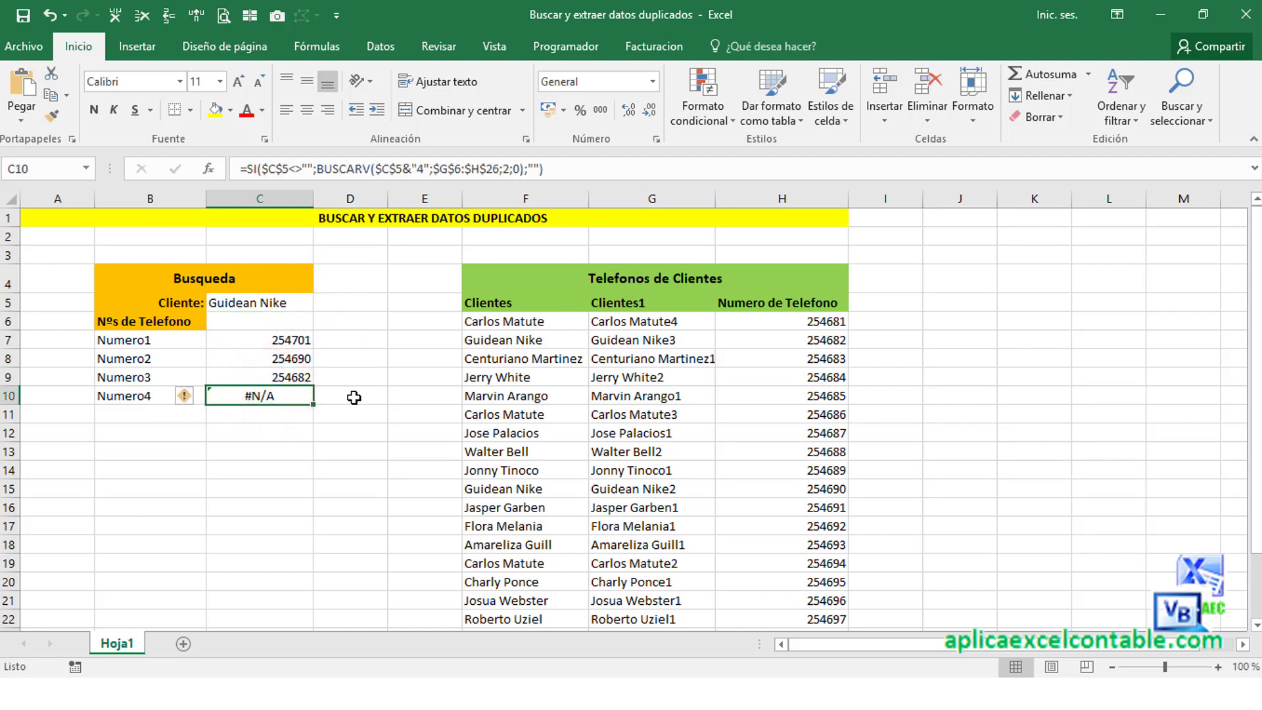